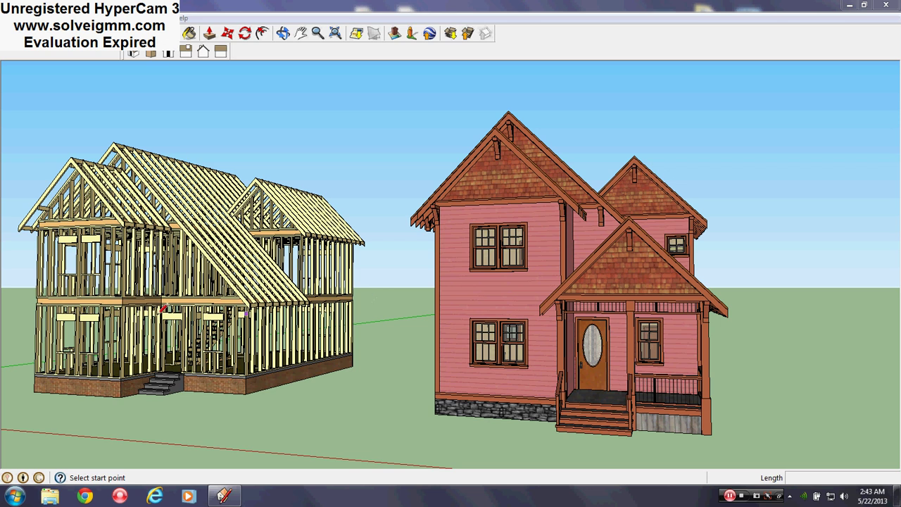
# - Examine the exteriors of the framed house and the finished house from the front and the side
pyautogui.moveTo(156, 315)
pyautogui.mouseDown(button='middle')
pyautogui.moveTo(248, 363)
pyautogui.moveTo(309, 337)
pyautogui.mouseUp(button='middle')
pyautogui.scroll(-4, 623, 362)
pyautogui.scroll(5, 280, 377)
pyautogui.moveTo(281, 384); pyautogui.dragTo(347, 366, button='middle')
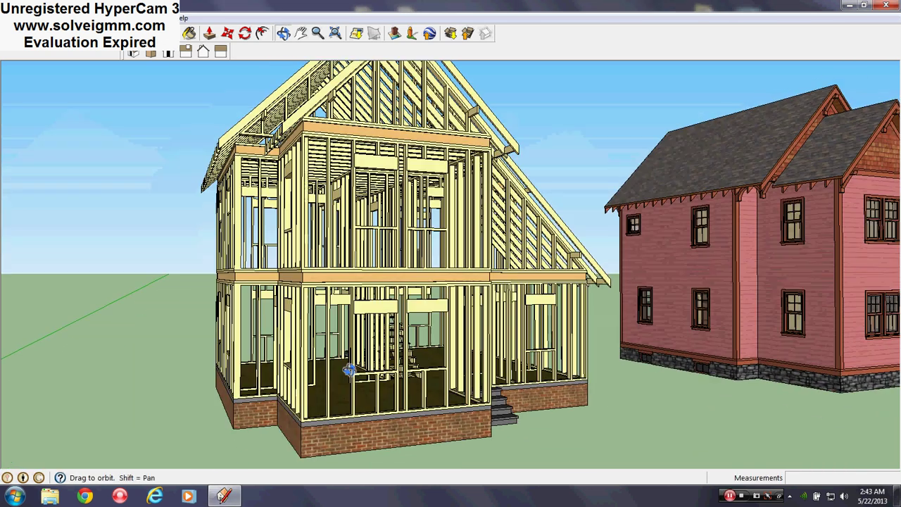
pyautogui.scroll(-3, 350, 361)
pyautogui.moveTo(721, 355); pyautogui.dragTo(373, 320, button='middle')
pyautogui.scroll(3, 614, 350)
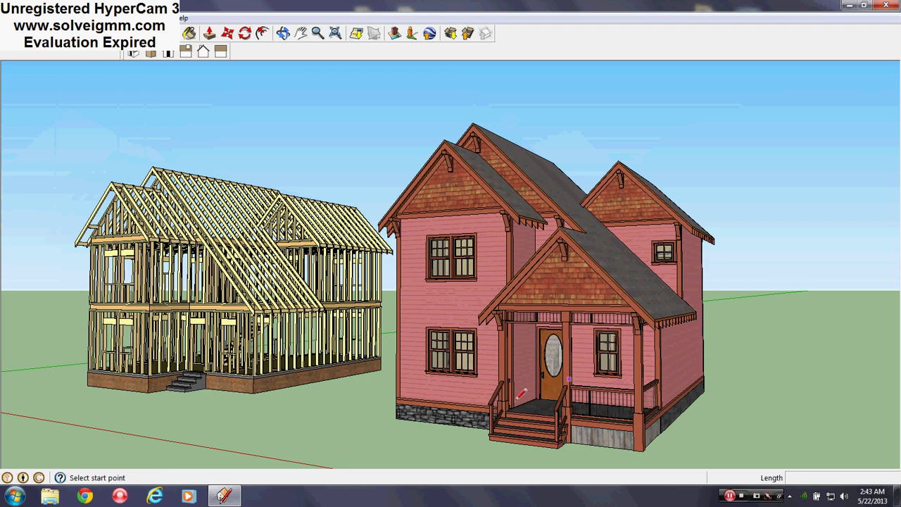
pyautogui.scroll(3, 513, 409)
pyautogui.moveTo(515, 406)
pyautogui.mouseDown(button='middle')
pyautogui.moveTo(531, 387)
pyautogui.moveTo(500, 359)
pyautogui.mouseUp(button='middle')
pyautogui.scroll(-3, 501, 358)
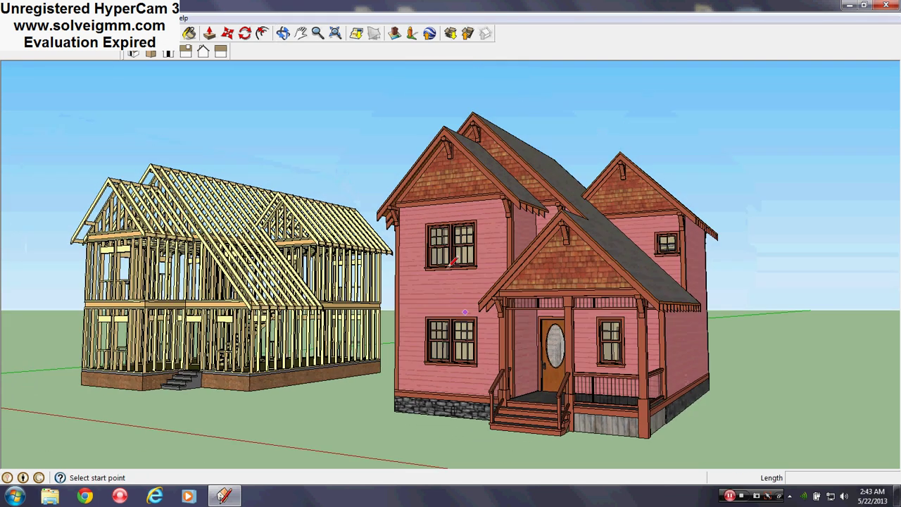
# - Inspect the finished house's front windows up close, followed by the framed house's ground-floor studs and brick foundation
pyautogui.scroll(6, 477, 339)
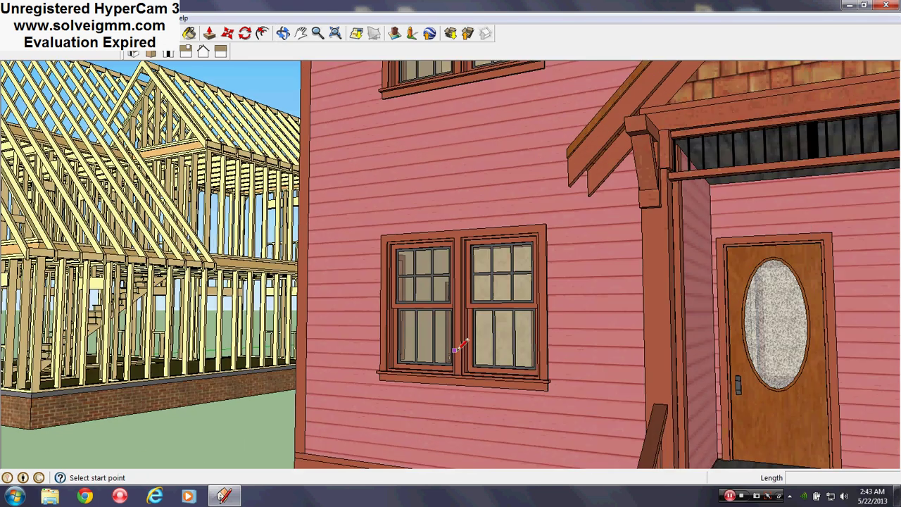
pyautogui.scroll(4, 477, 339)
pyautogui.moveTo(511, 312); pyautogui.dragTo(725, 374, button='middle')
pyautogui.scroll(5, 519, 368)
pyautogui.moveTo(422, 352); pyautogui.dragTo(397, 256, button='middle')
pyautogui.scroll(-5, 396, 256)
pyautogui.moveTo(581, 283); pyautogui.dragTo(502, 340, button='middle')
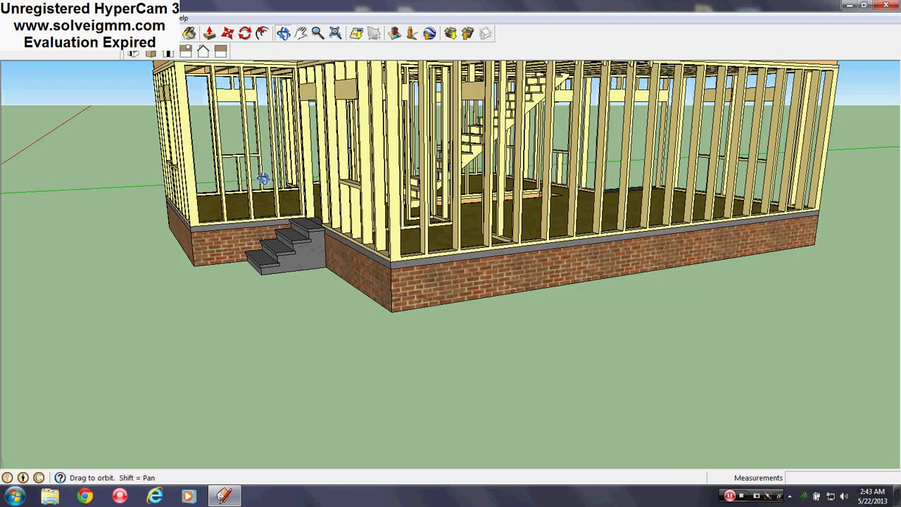
pyautogui.moveTo(262, 181)
pyautogui.mouseDown(button='middle')
pyautogui.moveTo(304, 290)
pyautogui.moveTo(434, 283)
pyautogui.moveTo(392, 370)
pyautogui.moveTo(503, 346)
pyautogui.moveTo(372, 345)
pyautogui.moveTo(354, 279)
pyautogui.moveTo(332, 276)
pyautogui.moveTo(336, 262)
pyautogui.moveTo(339, 289)
pyautogui.moveTo(315, 361)
pyautogui.moveTo(277, 262)
pyautogui.moveTo(282, 247)
pyautogui.mouseUp(button='middle')
pyautogui.scroll(3, 304, 290)
pyautogui.scroll(3, 302, 295)
pyautogui.scroll(-4, 393, 369)
pyautogui.scroll(-4, 503, 345)
pyautogui.scroll(-4, 329, 264)
pyautogui.scroll(4, 489, 322)
pyautogui.moveTo(489, 322); pyautogui.dragTo(441, 282, button='middle')
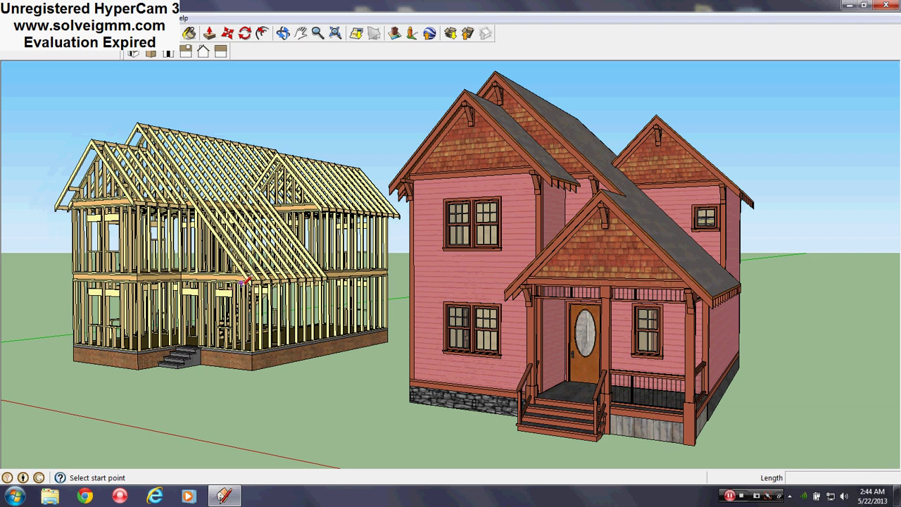
# - Look through the finished house's lower front windows and compare the rooms with the framed house's ground floor
pyautogui.scroll(10, 472, 328)
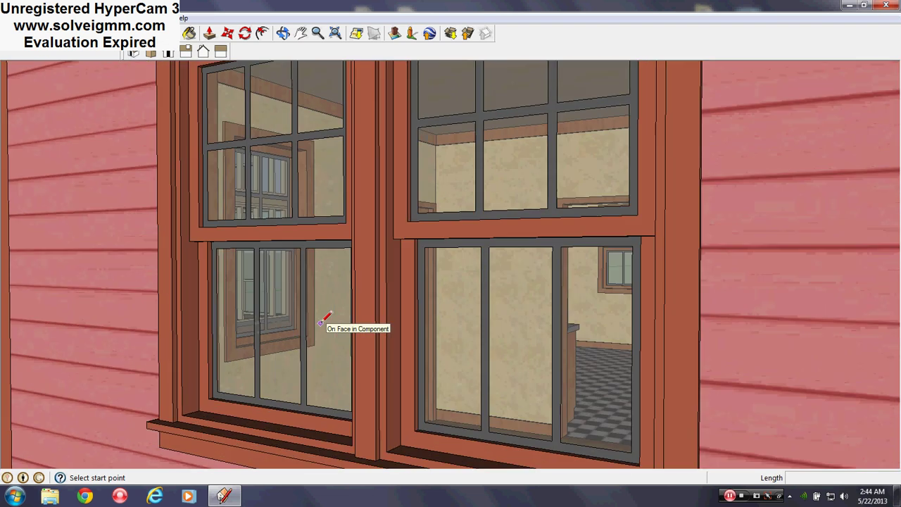
pyautogui.moveTo(320, 323); pyautogui.dragTo(361, 300, button='middle')
pyautogui.scroll(-10, 415, 327)
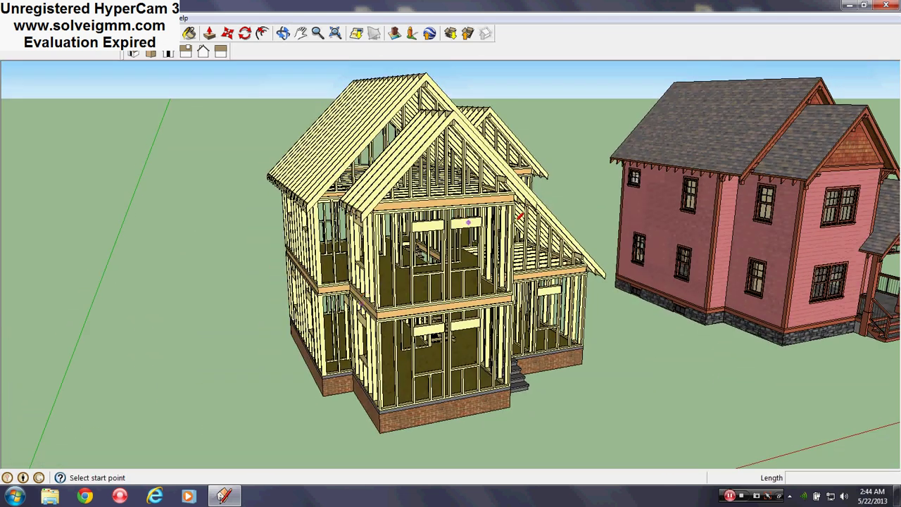
pyautogui.moveTo(803, 257); pyautogui.dragTo(511, 262, button='middle')
pyautogui.scroll(8, 477, 229)
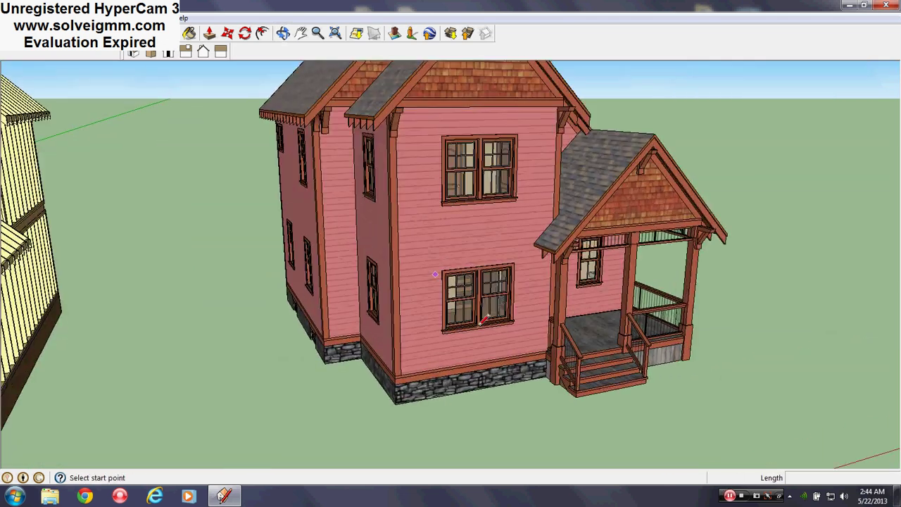
pyautogui.scroll(5, 482, 232)
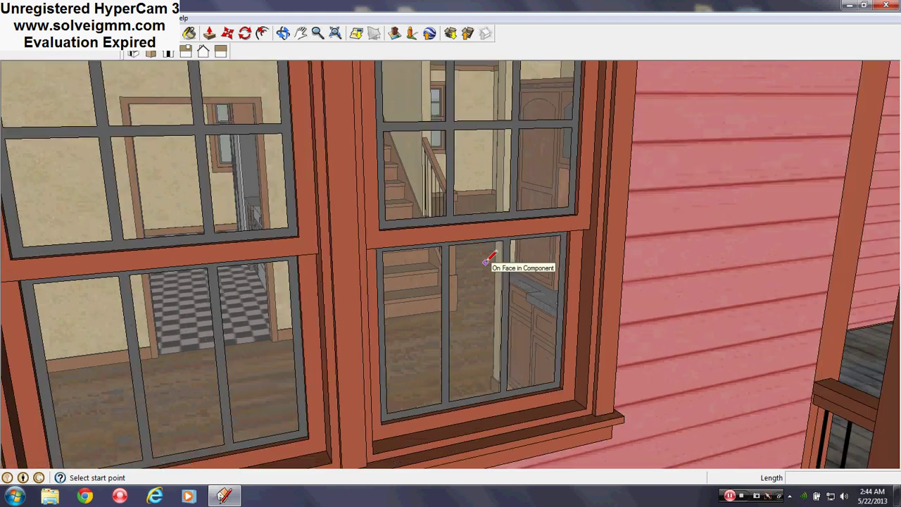
pyautogui.scroll(-4, 493, 261)
pyautogui.scroll(-6, 492, 262)
pyautogui.moveTo(492, 261); pyautogui.dragTo(305, 288, button='middle')
pyautogui.scroll(5, 538, 341)
pyautogui.scroll(3, 460, 370)
pyautogui.moveTo(463, 372)
pyautogui.mouseDown(button='middle')
pyautogui.moveTo(634, 383)
pyautogui.moveTo(345, 388)
pyautogui.moveTo(690, 392)
pyautogui.mouseUp(button='middle')
pyautogui.scroll(8, 454, 254)
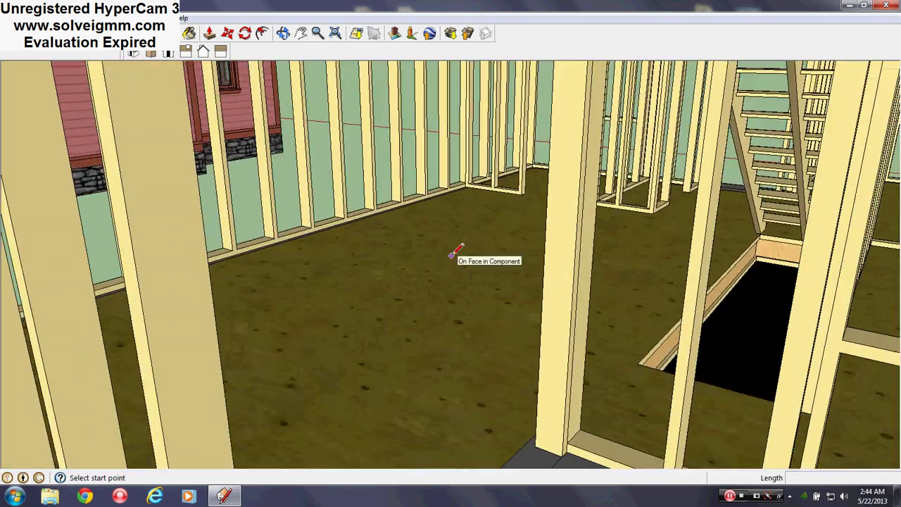
pyautogui.moveTo(449, 256)
pyautogui.mouseDown(button='middle')
pyautogui.moveTo(445, 266)
pyautogui.moveTo(479, 342)
pyautogui.mouseUp(button='middle')
pyautogui.scroll(-8, 423, 288)
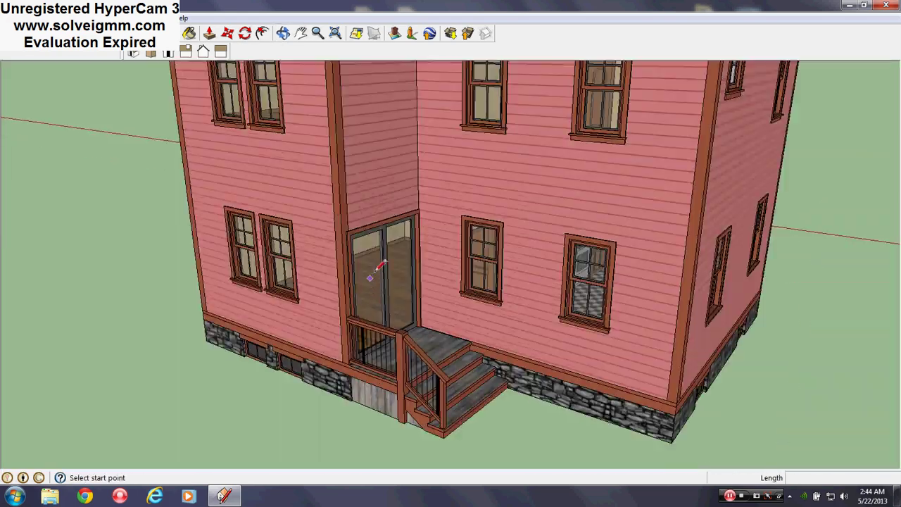
# - Compare the finished house's rear glass door and windows with the rear wall framing of the framed house
pyautogui.scroll(5, 381, 268)
pyautogui.moveTo(376, 261); pyautogui.dragTo(413, 241, button='middle')
pyautogui.scroll(3, 413, 241)
pyautogui.scroll(-3, 432, 258)
pyautogui.scroll(-5, 687, 281)
pyautogui.moveTo(686, 281)
pyautogui.keyDown('shift'); pyautogui.mouseDown(button='middle')
pyautogui.moveTo(222, 235)
pyautogui.moveTo(292, 271)
pyautogui.moveTo(235, 270)
pyautogui.mouseUp(button='middle'); pyautogui.keyUp('shift')
pyautogui.scroll(5, 783, 348)
pyautogui.scroll(-5, 466, 292)
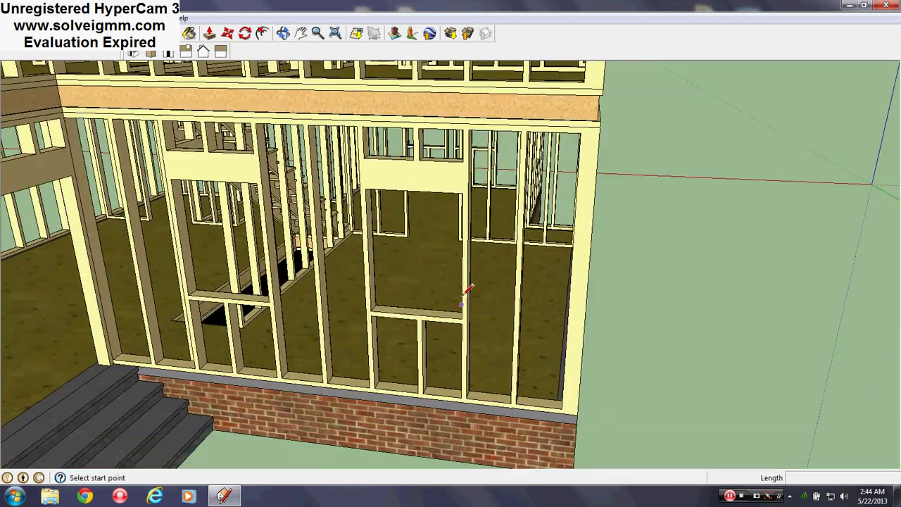
pyautogui.scroll(6, 386, 258)
pyautogui.moveTo(424, 267); pyautogui.dragTo(371, 298, button='middle')
pyautogui.scroll(-8, 48, 308)
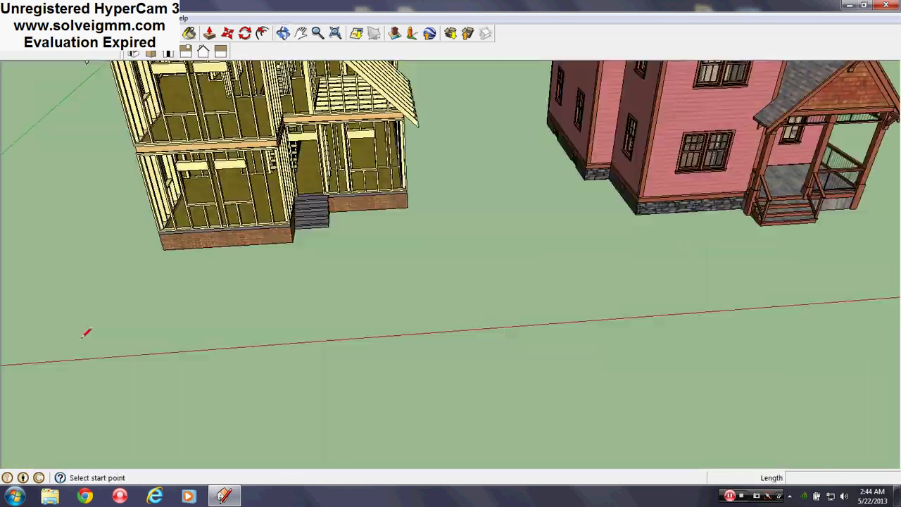
# - Compare the finished house's lower front double window with the framed house's front corner framing
pyautogui.moveTo(563, 184); pyautogui.dragTo(471, 215, button='middle')
pyautogui.scroll(8, 507, 217)
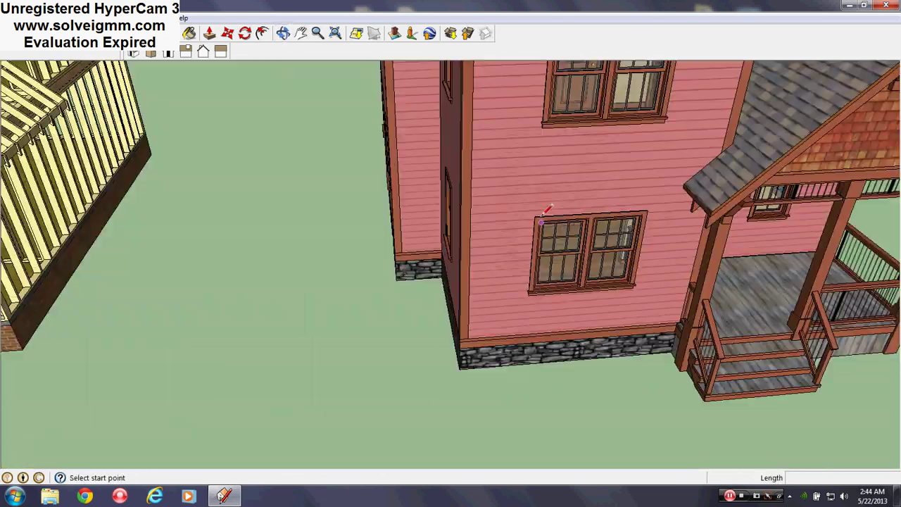
pyautogui.moveTo(535, 224)
pyautogui.mouseDown(button='middle')
pyautogui.moveTo(371, 213)
pyautogui.moveTo(390, 291)
pyautogui.moveTo(694, 345)
pyautogui.moveTo(767, 341)
pyautogui.mouseUp(button='middle')
pyautogui.scroll(-4, 371, 213)
pyautogui.scroll(4, 444, 208)
pyautogui.moveTo(421, 224)
pyautogui.mouseDown(button='middle')
pyautogui.moveTo(557, 251)
pyautogui.moveTo(359, 271)
pyautogui.mouseUp(button='middle')
pyautogui.keyDown('shift'); pyautogui.moveTo(650, 285); pyautogui.dragTo(373, 294, button='middle'); pyautogui.keyUp('shift')
pyautogui.scroll(2, 626, 267)
pyautogui.moveTo(625, 267)
pyautogui.mouseDown(button='middle')
pyautogui.moveTo(528, 244)
pyautogui.moveTo(433, 250)
pyautogui.mouseUp(button='middle')
pyautogui.moveTo(598, 268); pyautogui.dragTo(450, 282, button='middle')
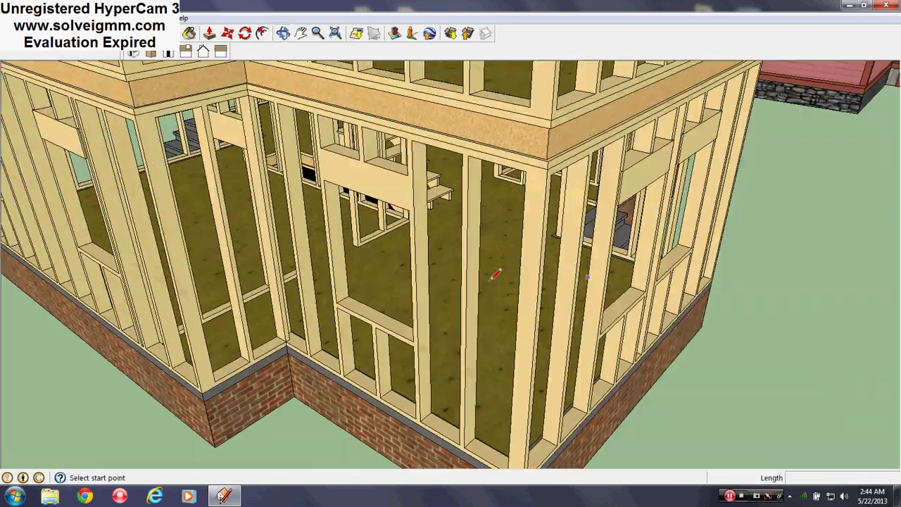
# - Examine the framed house's outer wall studs, window openings and floor bands from several sides
pyautogui.moveTo(590, 298); pyautogui.dragTo(274, 314, button='middle')
pyautogui.scroll(5, 640, 333)
pyautogui.moveTo(616, 330); pyautogui.dragTo(448, 335, button='middle')
pyautogui.moveTo(542, 220)
pyautogui.keyDown('shift'); pyautogui.mouseDown(button='middle')
pyautogui.moveTo(523, 378)
pyautogui.moveTo(515, 370)
pyautogui.moveTo(529, 346)
pyautogui.mouseUp(button='middle'); pyautogui.keyUp('shift')
pyautogui.scroll(1, 544, 83)
pyautogui.moveTo(544, 84)
pyautogui.keyDown('shift'); pyautogui.mouseDown(button='middle')
pyautogui.moveTo(539, 190)
pyautogui.moveTo(374, 106)
pyautogui.moveTo(412, 223)
pyautogui.moveTo(475, 199)
pyautogui.moveTo(446, 196)
pyautogui.moveTo(431, 212)
pyautogui.mouseUp(button='middle'); pyautogui.keyUp('shift')
pyautogui.scroll(-2, 426, 173)
pyautogui.moveTo(427, 173)
pyautogui.mouseDown(button='middle')
pyautogui.moveTo(694, 181)
pyautogui.moveTo(697, 191)
pyautogui.mouseUp(button='middle')
pyautogui.scroll(-8, 348, 209)
pyautogui.scroll(2, 498, 335)
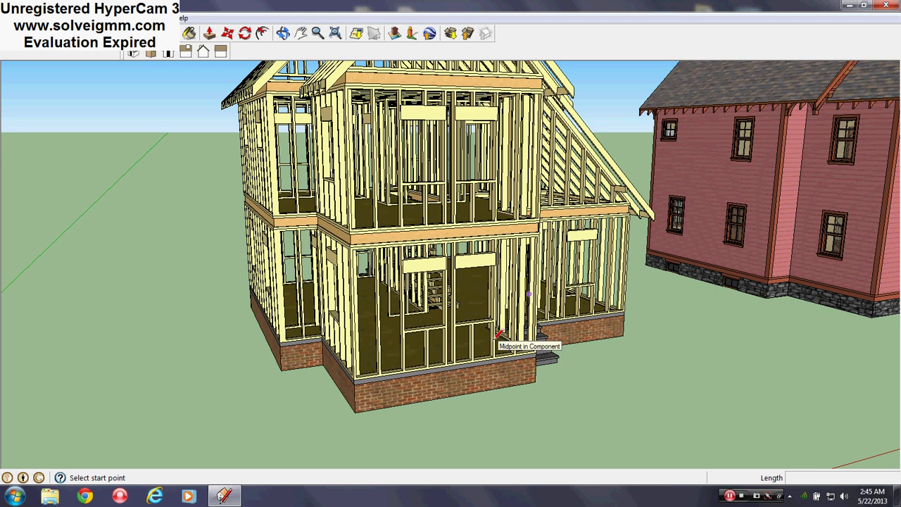
# - Inspect the ground-floor staircase and the floor opening beneath it inside the framed house
pyautogui.scroll(6, 533, 284)
pyautogui.moveTo(429, 322)
pyautogui.mouseDown(button='middle')
pyautogui.moveTo(443, 383)
pyautogui.moveTo(418, 376)
pyautogui.mouseUp(button='middle')
pyautogui.scroll(-5, 418, 375)
pyautogui.moveTo(364, 421)
pyautogui.mouseDown(button='middle')
pyautogui.moveTo(437, 412)
pyautogui.moveTo(346, 366)
pyautogui.moveTo(396, 429)
pyautogui.moveTo(403, 398)
pyautogui.mouseUp(button='middle')
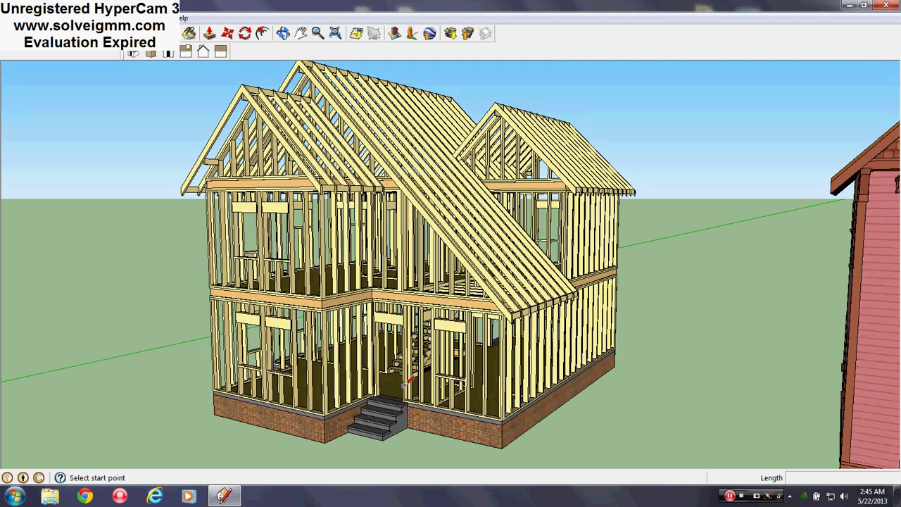
pyautogui.scroll(10, 404, 384)
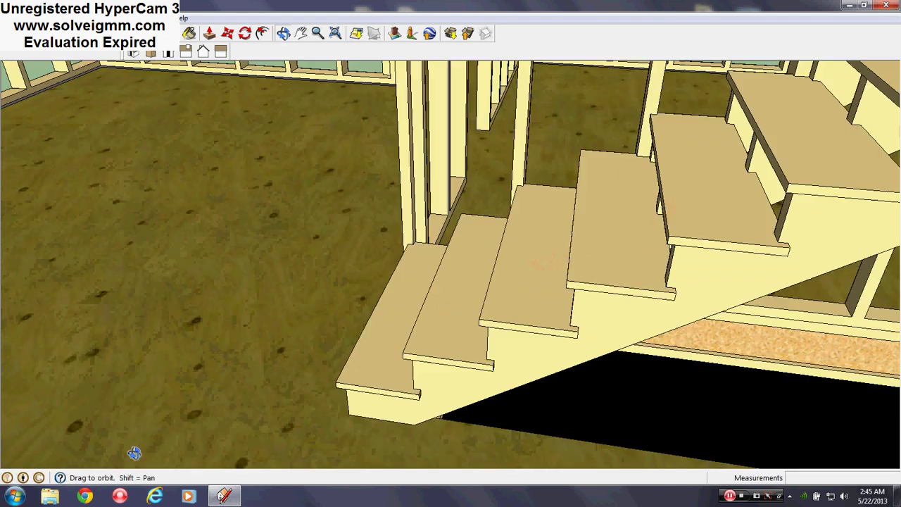
pyautogui.moveTo(134, 453); pyautogui.dragTo(317, 272, button='middle')
pyautogui.scroll(-4, 317, 272)
pyautogui.moveTo(443, 373)
pyautogui.mouseDown(button='middle')
pyautogui.moveTo(373, 336)
pyautogui.moveTo(391, 337)
pyautogui.mouseUp(button='middle')
pyautogui.moveTo(545, 382)
pyautogui.mouseDown(button='middle')
pyautogui.moveTo(347, 350)
pyautogui.moveTo(272, 312)
pyautogui.moveTo(211, 336)
pyautogui.mouseUp(button='middle')
pyautogui.scroll(6, 402, 318)
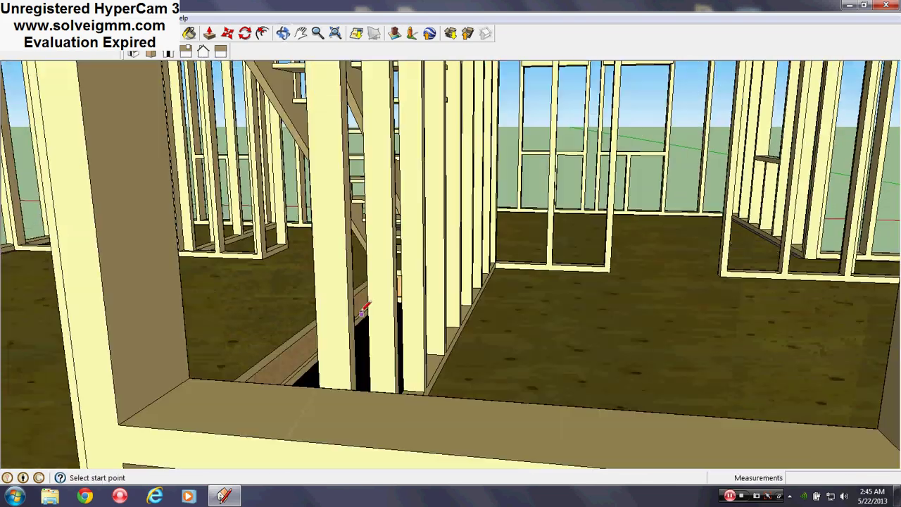
pyautogui.scroll(-10, 481, 286)
# - View the finished house's interior through the rear glass door and the neighbouring window
pyautogui.moveTo(481, 285); pyautogui.dragTo(394, 232, button='middle')
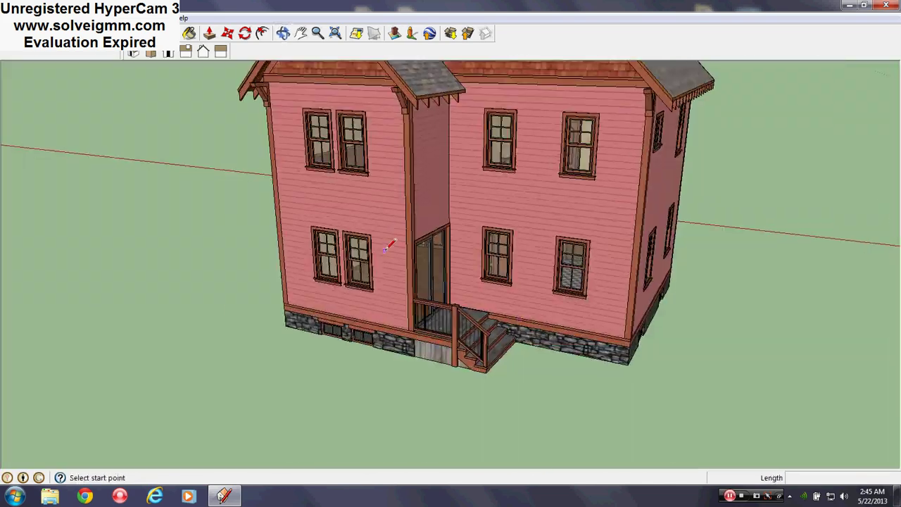
pyautogui.scroll(8, 507, 267)
pyautogui.scroll(8, 507, 282)
pyautogui.moveTo(509, 298)
pyautogui.mouseDown(button='middle')
pyautogui.moveTo(684, 316)
pyautogui.moveTo(338, 237)
pyautogui.moveTo(387, 333)
pyautogui.moveTo(393, 276)
pyautogui.moveTo(495, 343)
pyautogui.mouseUp(button='middle')
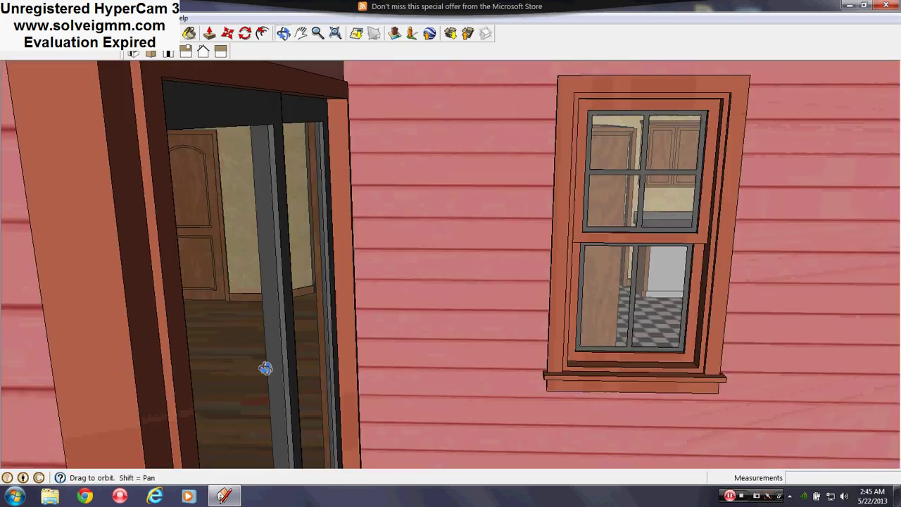
pyautogui.scroll(-6, 399, 355)
pyautogui.moveTo(266, 368); pyautogui.dragTo(519, 350, button='middle')
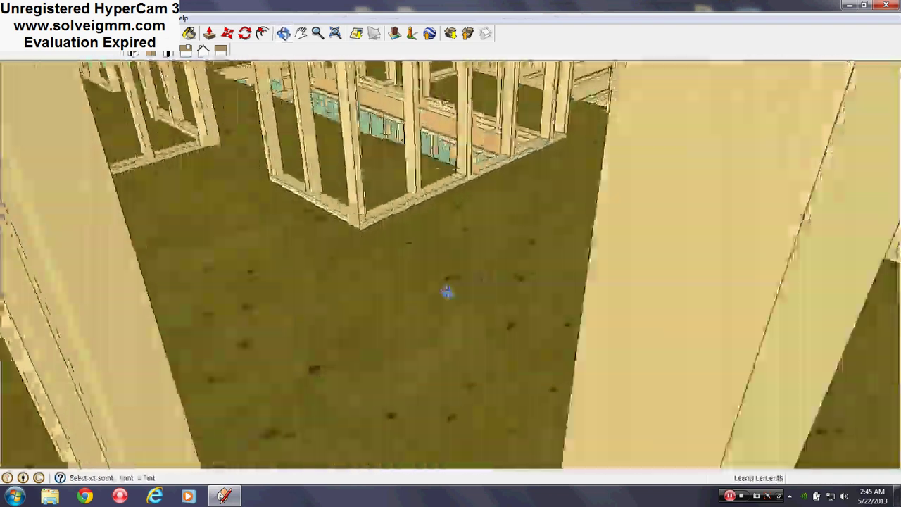
# - Examine the second-floor rooms, interior wall framing and stairwell opening of the framed house
pyautogui.moveTo(447, 291); pyautogui.dragTo(286, 276, button='middle')
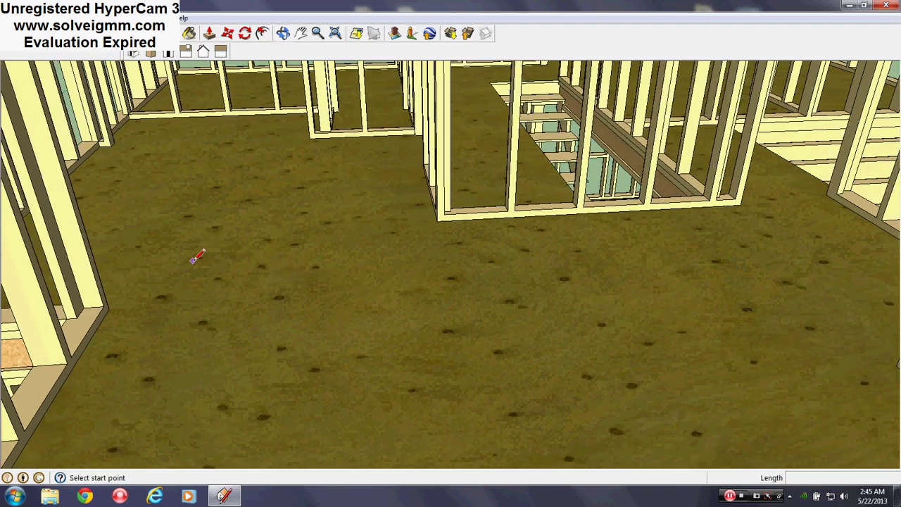
pyautogui.scroll(-2, 413, 274)
pyautogui.moveTo(414, 274)
pyautogui.mouseDown(button='middle')
pyautogui.moveTo(338, 256)
pyautogui.moveTo(625, 299)
pyautogui.mouseUp(button='middle')
pyautogui.scroll(-3, 338, 257)
pyautogui.scroll(-3, 626, 298)
pyautogui.scroll(6, 674, 288)
pyautogui.moveTo(627, 241); pyautogui.dragTo(836, 269, button='middle')
pyautogui.moveTo(403, 208)
pyautogui.mouseDown(button='middle')
pyautogui.moveTo(379, 463)
pyautogui.moveTo(409, 140)
pyautogui.moveTo(418, 185)
pyautogui.moveTo(438, 210)
pyautogui.moveTo(409, 233)
pyautogui.mouseUp(button='middle')
pyautogui.moveTo(380, 282)
pyautogui.keyDown('shift'); pyautogui.mouseDown(button='middle')
pyautogui.moveTo(376, 288)
pyautogui.moveTo(521, 165)
pyautogui.mouseUp(button='middle'); pyautogui.keyUp('shift')
pyautogui.moveTo(542, 431); pyautogui.dragTo(485, 478, button='middle')
pyautogui.scroll(-2, 487, 433)
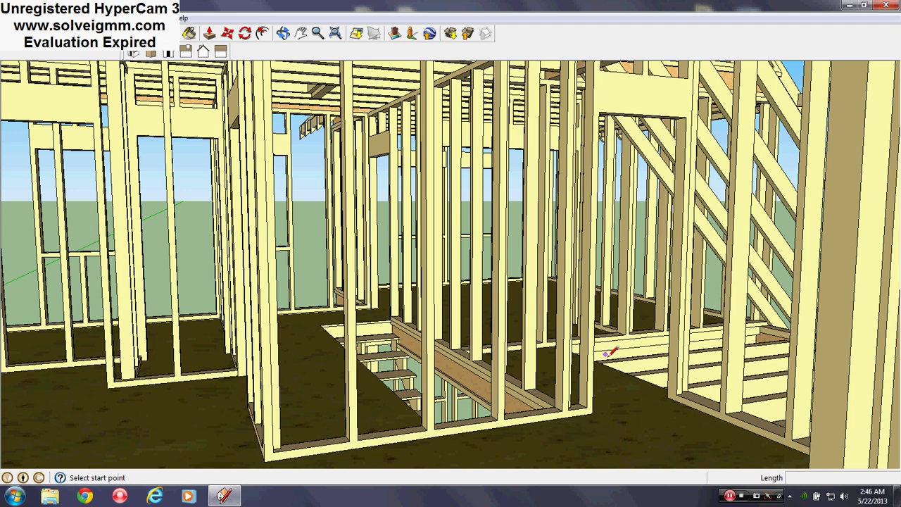
# - Inspect the sloping roof rafters and the upper-floor framing beneath them
pyautogui.moveTo(630, 387); pyautogui.dragTo(289, 446, button='middle')
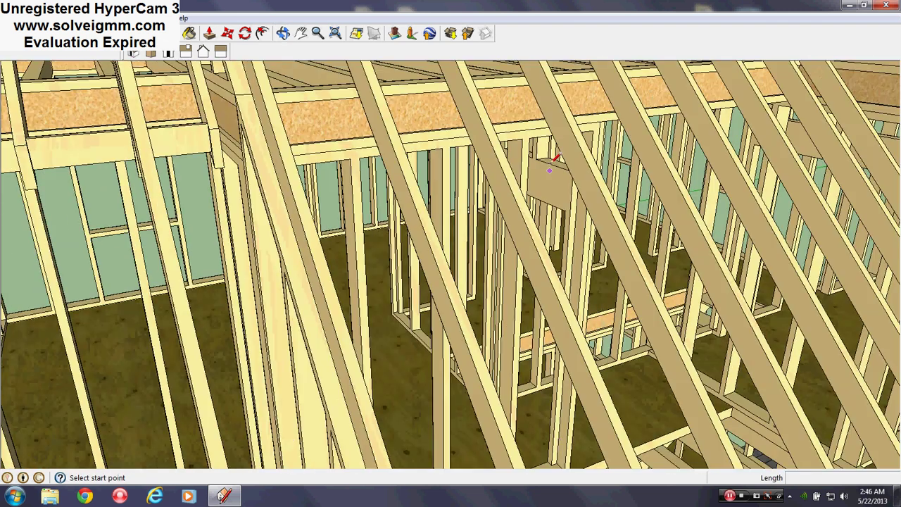
pyautogui.scroll(-3, 556, 161)
pyautogui.moveTo(563, 161); pyautogui.dragTo(620, 197, button='middle')
pyautogui.scroll(3, 426, 243)
pyautogui.scroll(-3, 415, 205)
pyautogui.moveTo(414, 204); pyautogui.dragTo(500, 165, button='middle')
pyautogui.moveTo(572, 206); pyautogui.dragTo(566, 137, button='middle')
pyautogui.scroll(-6, 569, 134)
# - Examine the front entry of the framed house with its steps, doorway framing and interior staircase
pyautogui.scroll(5, 603, 425)
pyautogui.moveTo(603, 425); pyautogui.dragTo(375, 444, button='middle')
pyautogui.moveTo(617, 402); pyautogui.dragTo(356, 388, button='middle')
pyautogui.scroll(4, 429, 406)
pyautogui.moveTo(429, 406); pyautogui.dragTo(527, 298, button='middle')
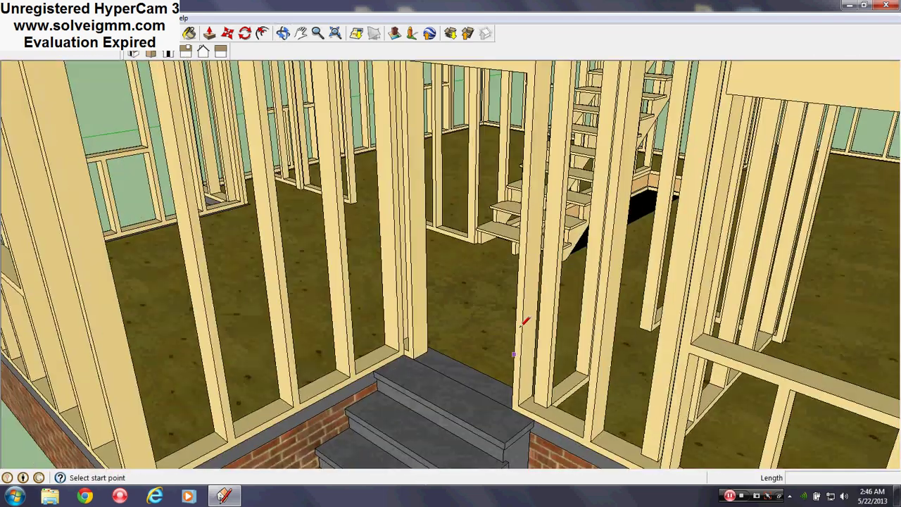
pyautogui.scroll(-6, 466, 288)
pyautogui.scroll(-3, 458, 282)
pyautogui.moveTo(458, 282); pyautogui.dragTo(445, 288, button='middle')
# - Hide the Attic Joists, Gables, Roof, Second Floor and Second Floor Joists layers
pyautogui.click(137, 18)
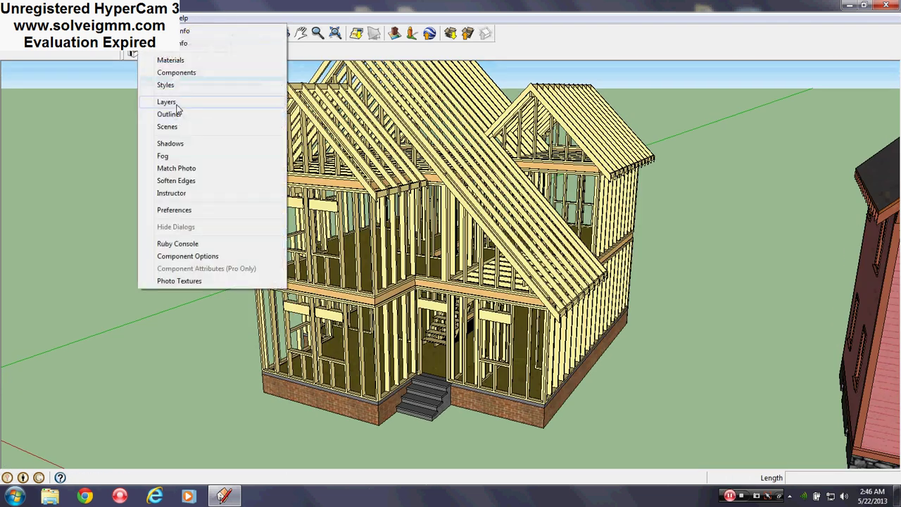
pyautogui.click(171, 102)
pyautogui.click(474, 368)
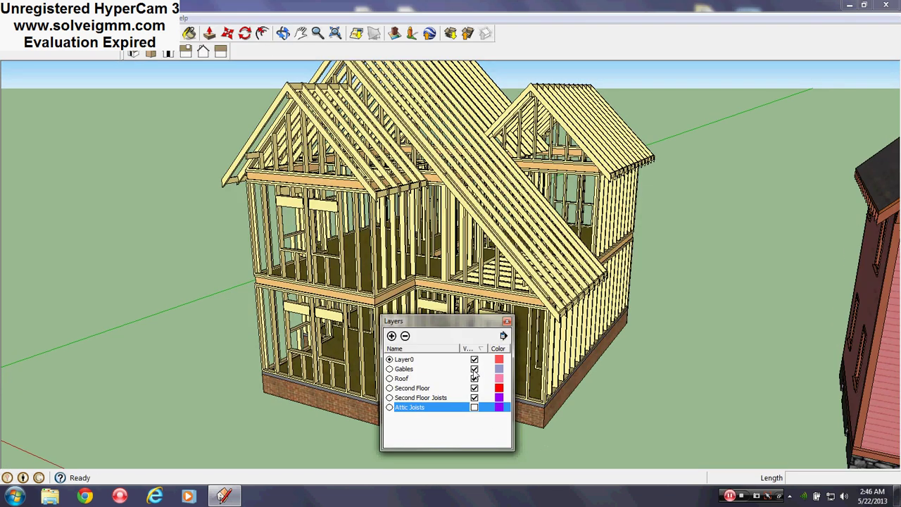
pyautogui.click(475, 370)
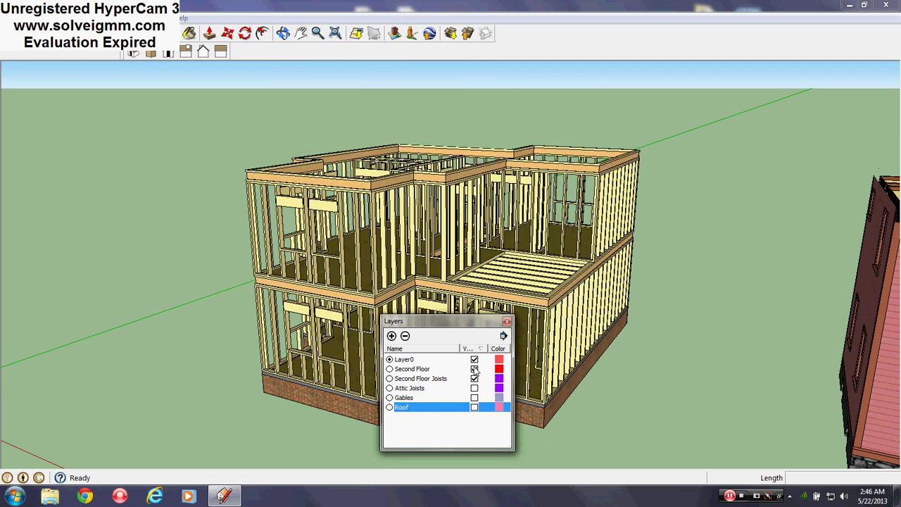
pyautogui.click(474, 369)
pyautogui.click(474, 369)
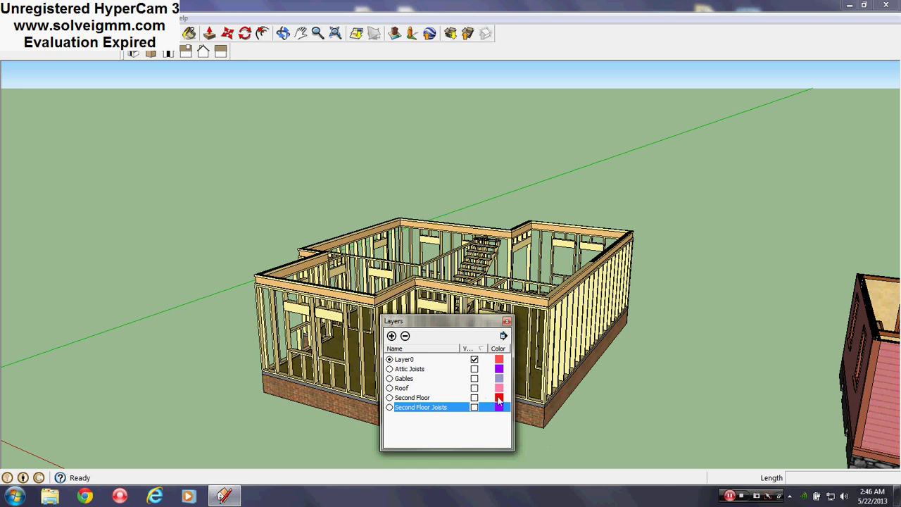
pyautogui.click(507, 323)
# - Inspect the exposed ground-floor framing and the concrete entry steps up close
pyautogui.moveTo(506, 326); pyautogui.dragTo(339, 372, button='middle')
pyautogui.scroll(-4, 501, 380)
pyautogui.scroll(8, 450, 417)
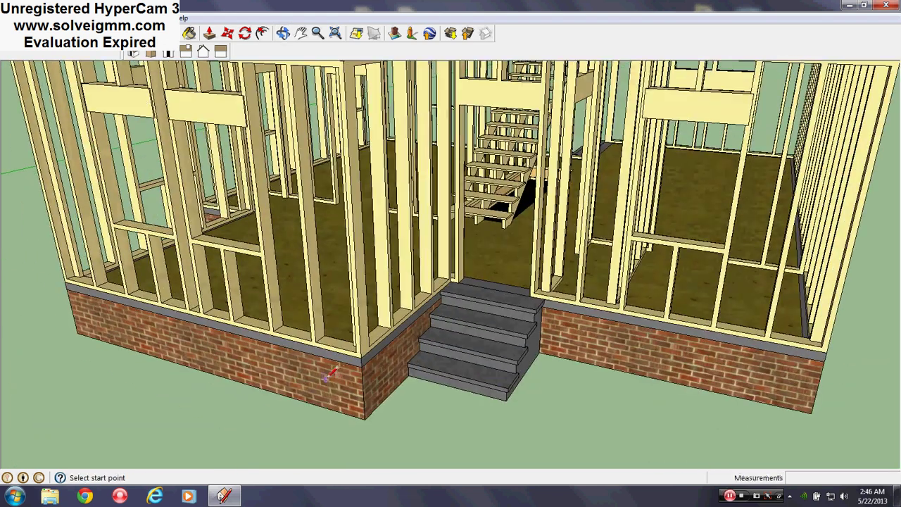
pyautogui.scroll(6, 338, 361)
pyautogui.scroll(-4, 338, 360)
pyautogui.scroll(4, 568, 225)
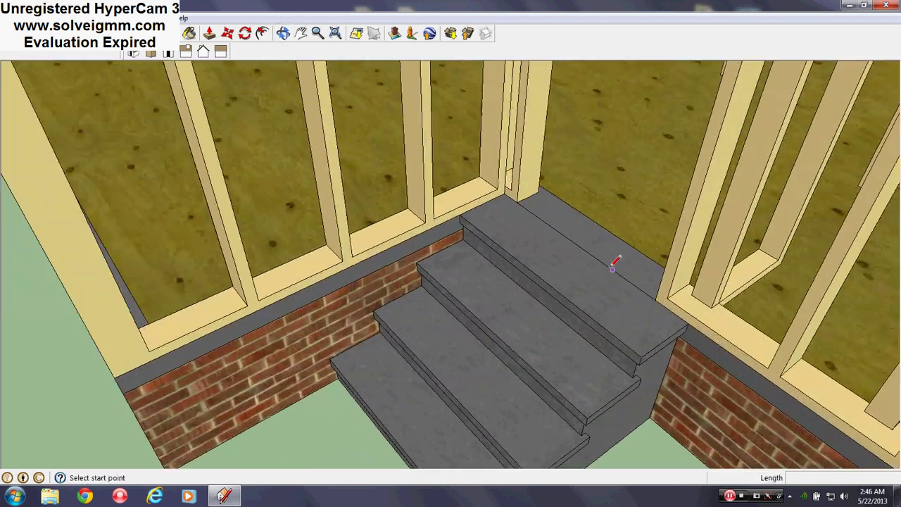
pyautogui.moveTo(555, 180); pyautogui.dragTo(329, 345, button='middle')
# - Examine the brick foundation walls and the sill and bottom plates around the front corner and entry steps
pyautogui.scroll(-5, 486, 286)
pyautogui.scroll(4, 674, 248)
pyautogui.moveTo(673, 248); pyautogui.dragTo(474, 141, button='middle')
pyautogui.scroll(-5, 474, 141)
pyautogui.scroll(6, 477, 139)
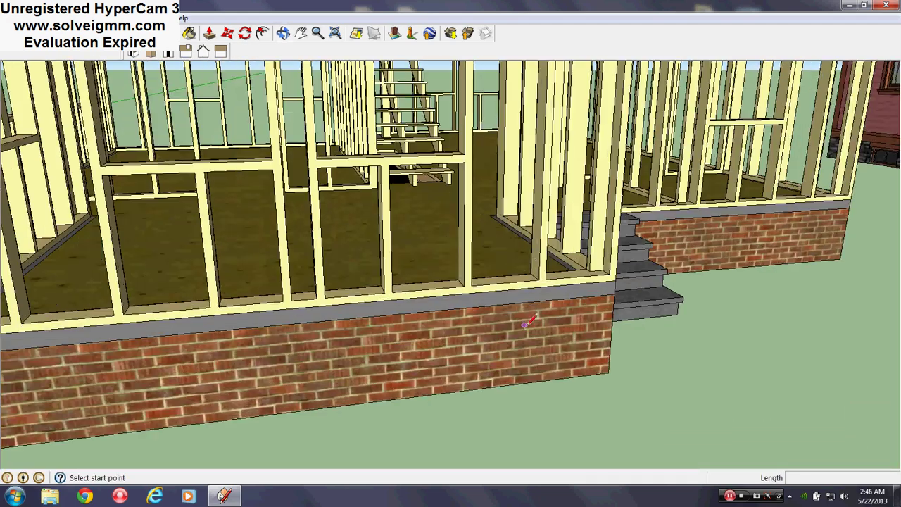
pyautogui.moveTo(489, 232); pyautogui.dragTo(324, 303, button='middle')
pyautogui.scroll(-3, 331, 303)
pyautogui.moveTo(579, 328); pyautogui.dragTo(504, 366, button='middle')
pyautogui.scroll(-2, 514, 359)
pyautogui.scroll(4, 780, 322)
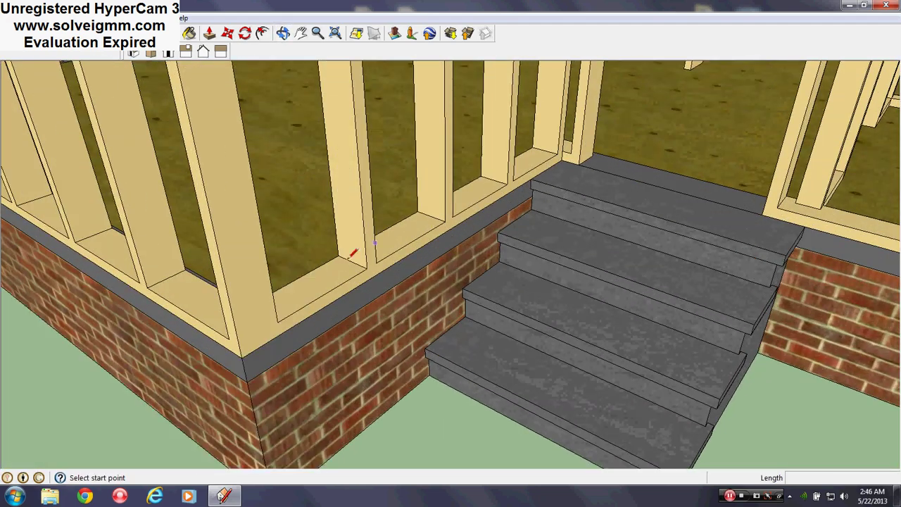
# - Examine the interior ground-floor corner, including the plywood subfloor, bottom plates and window framing
pyautogui.scroll(-3, 569, 229)
pyautogui.moveTo(704, 233); pyautogui.dragTo(106, 331, button='middle')
pyautogui.scroll(-4, 686, 366)
pyautogui.moveTo(686, 366); pyautogui.dragTo(518, 320, button='middle')
pyautogui.scroll(4, 543, 380)
pyautogui.moveTo(540, 386); pyautogui.dragTo(441, 342, button='middle')
pyautogui.scroll(3, 170, 288)
pyautogui.moveTo(171, 289)
pyautogui.mouseDown(button='middle')
pyautogui.moveTo(421, 322)
pyautogui.moveTo(225, 335)
pyautogui.moveTo(262, 322)
pyautogui.moveTo(138, 375)
pyautogui.mouseUp(button='middle')
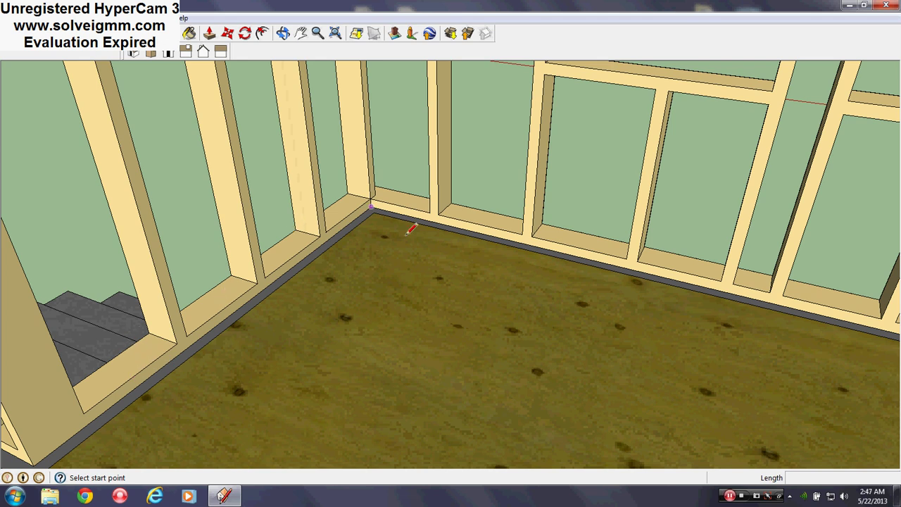
pyautogui.scroll(-3, 581, 284)
pyautogui.moveTo(581, 283); pyautogui.dragTo(472, 386, button='middle')
pyautogui.scroll(-3, 474, 307)
pyautogui.moveTo(475, 304); pyautogui.dragTo(711, 383, button='middle')
pyautogui.scroll(2, 768, 384)
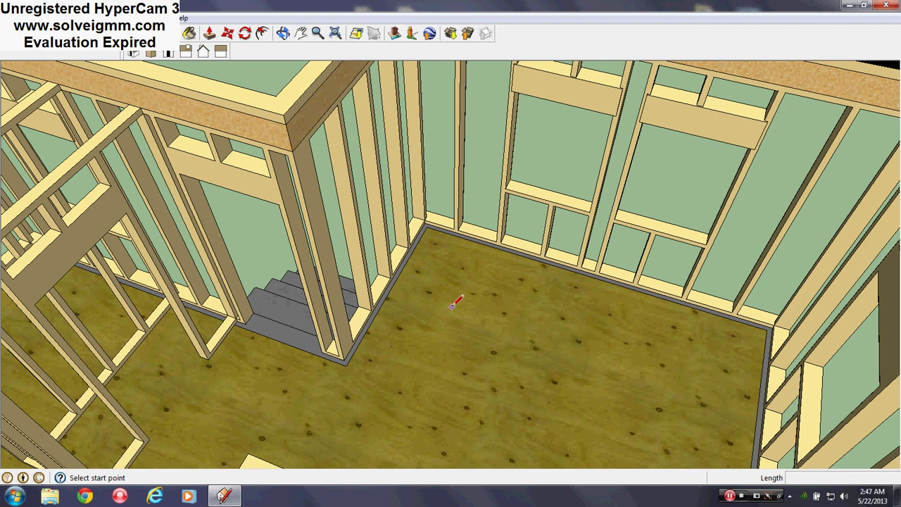
# - Inspect the front entry steps and the overall ground-floor framing layout from outside and above
pyautogui.moveTo(455, 318)
pyautogui.mouseDown(button='middle')
pyautogui.moveTo(585, 367)
pyautogui.moveTo(320, 399)
pyautogui.moveTo(7, 371)
pyautogui.mouseUp(button='middle')
pyautogui.keyDown('shift'); pyautogui.moveTo(234, 177); pyautogui.dragTo(324, 426, button='middle'); pyautogui.keyUp('shift')
pyautogui.scroll(1, 401, 379)
pyautogui.moveTo(525, 364); pyautogui.dragTo(424, 329, button='middle')
pyautogui.moveTo(539, 343); pyautogui.dragTo(476, 356, button='middle')
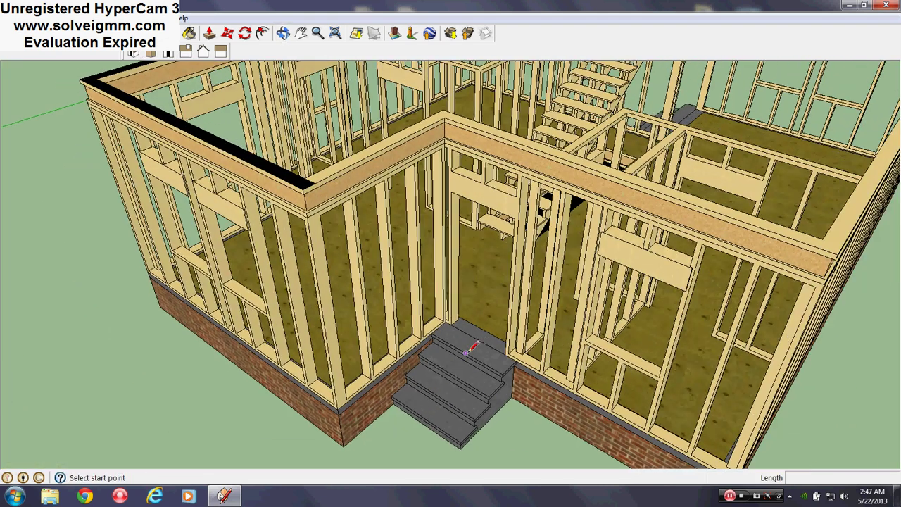
pyautogui.moveTo(479, 390); pyautogui.dragTo(493, 359, button='middle')
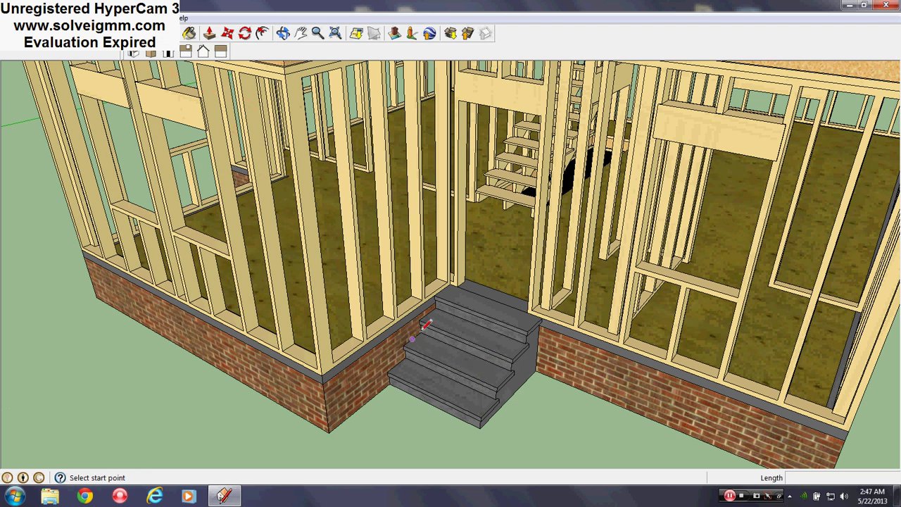
pyautogui.moveTo(495, 322)
pyautogui.mouseDown(button='middle')
pyautogui.moveTo(455, 361)
pyautogui.moveTo(326, 355)
pyautogui.mouseUp(button='middle')
pyautogui.moveTo(152, 355)
pyautogui.mouseDown(button='middle')
pyautogui.moveTo(647, 402)
pyautogui.moveTo(145, 500)
pyautogui.moveTo(155, 493)
pyautogui.mouseUp(button='middle')
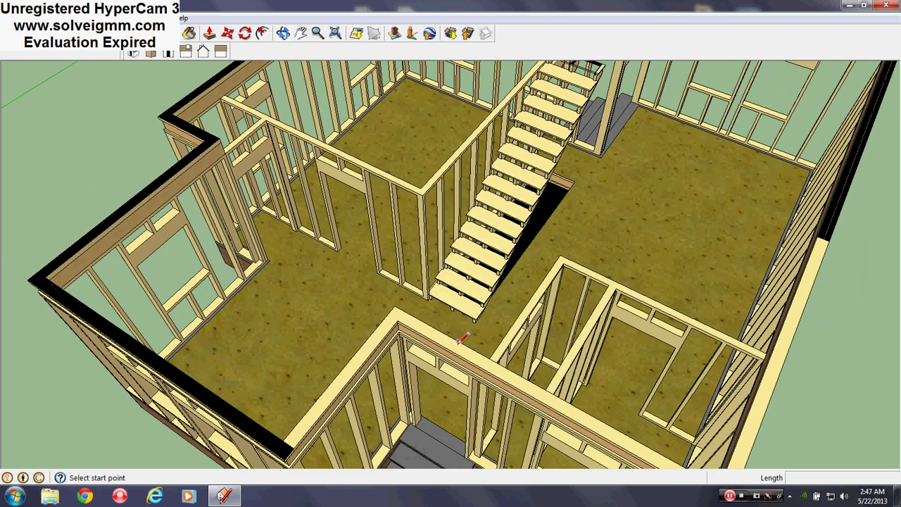
pyautogui.scroll(-3, 460, 357)
pyautogui.moveTo(460, 360)
pyautogui.mouseDown(button='middle')
pyautogui.moveTo(458, 391)
pyautogui.moveTo(455, 370)
pyautogui.moveTo(420, 365)
pyautogui.mouseUp(button='middle')
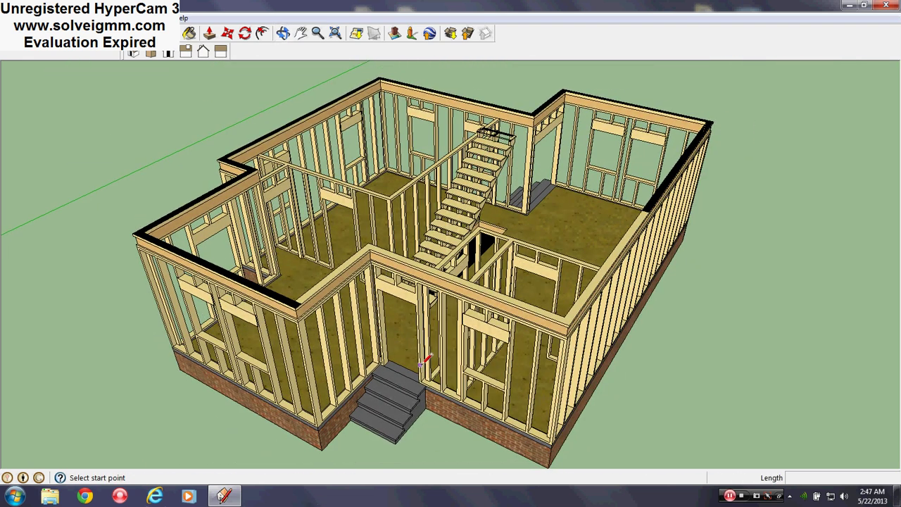
pyautogui.moveTo(493, 139); pyautogui.dragTo(468, 168, button='middle')
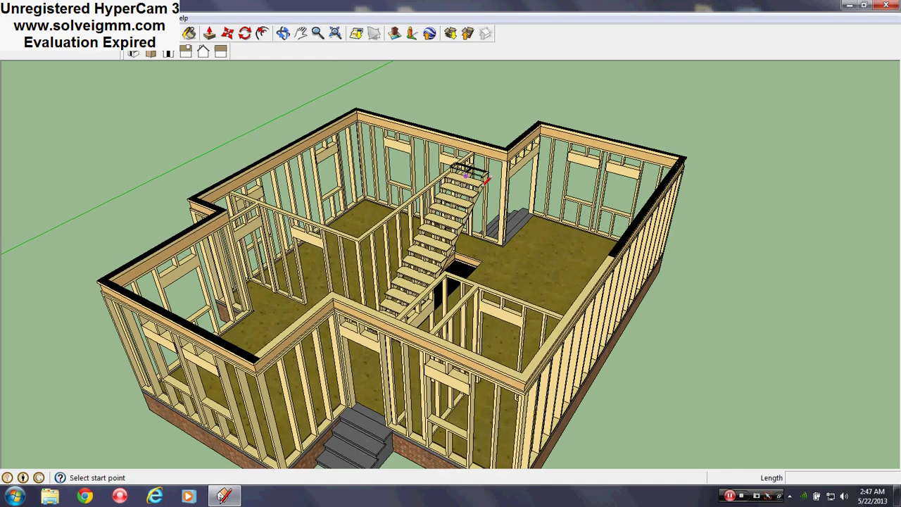
# - Examine the framed staircase, its floor opening and the surrounding partition walls from above
pyautogui.scroll(5, 598, 250)
pyautogui.moveTo(603, 248); pyautogui.dragTo(200, 237, button='middle')
pyautogui.moveTo(279, 192)
pyautogui.mouseDown(button='middle')
pyautogui.moveTo(686, 354)
pyautogui.moveTo(528, 364)
pyautogui.moveTo(373, 228)
pyautogui.moveTo(419, 292)
pyautogui.mouseUp(button='middle')
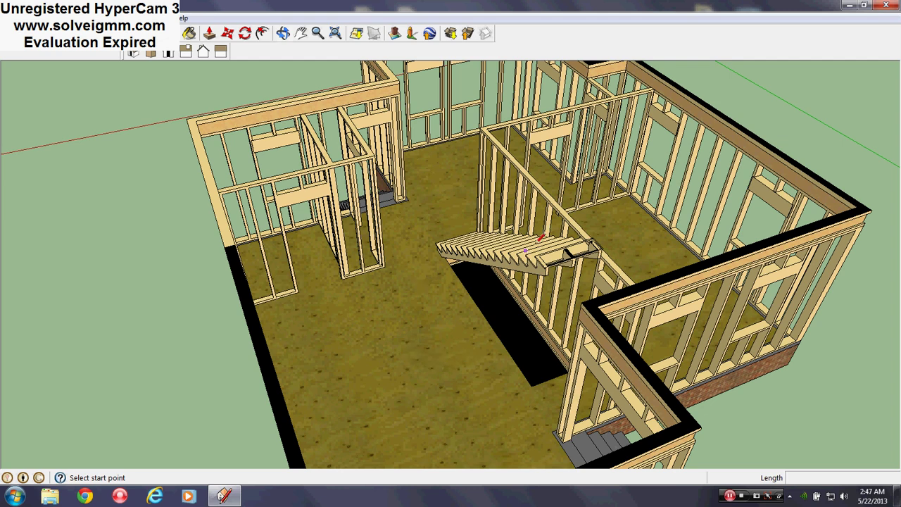
pyautogui.moveTo(557, 232)
pyautogui.mouseDown(button='middle')
pyautogui.moveTo(624, 331)
pyautogui.moveTo(566, 302)
pyautogui.mouseUp(button='middle')
pyautogui.scroll(2, 498, 308)
pyautogui.scroll(-4, 498, 309)
pyautogui.moveTo(402, 286); pyautogui.dragTo(284, 282, button='middle')
pyautogui.moveTo(472, 319); pyautogui.dragTo(476, 394, button='middle')
pyautogui.moveTo(466, 289); pyautogui.dragTo(629, 430, button='middle')
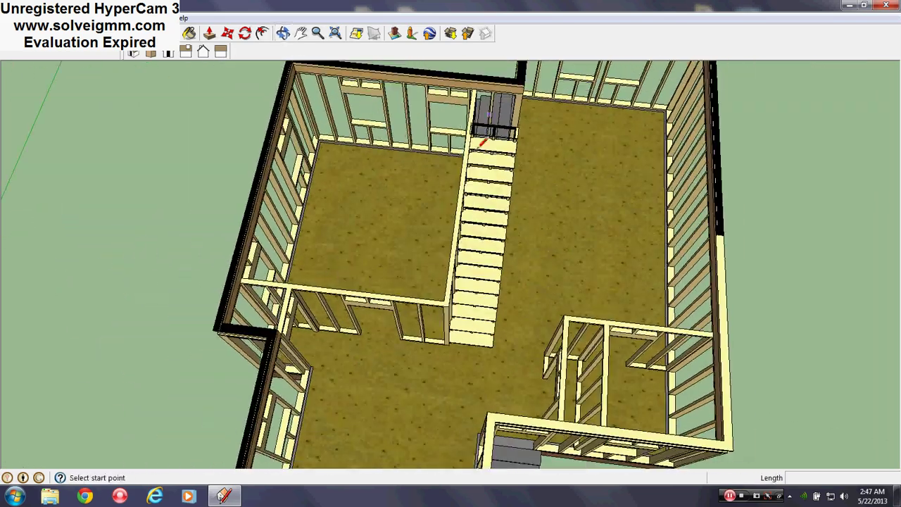
# - Look into the finished house's ground-floor closets and bathroom beside the staircase
pyautogui.scroll(-3, 472, 223)
pyautogui.keyDown('shift'); pyautogui.moveTo(543, 258); pyautogui.dragTo(293, 262, button='middle'); pyautogui.keyUp('shift')
pyautogui.moveTo(798, 343); pyautogui.dragTo(675, 367, button='middle')
pyautogui.moveTo(681, 328)
pyautogui.mouseDown(button='middle')
pyautogui.moveTo(511, 346)
pyautogui.moveTo(355, 345)
pyautogui.moveTo(328, 283)
pyautogui.moveTo(187, 298)
pyautogui.moveTo(364, 328)
pyautogui.moveTo(448, 264)
pyautogui.moveTo(688, 241)
pyautogui.moveTo(542, 275)
pyautogui.moveTo(500, 408)
pyautogui.mouseUp(button='middle')
pyautogui.scroll(3, 352, 349)
pyautogui.scroll(5, 542, 275)
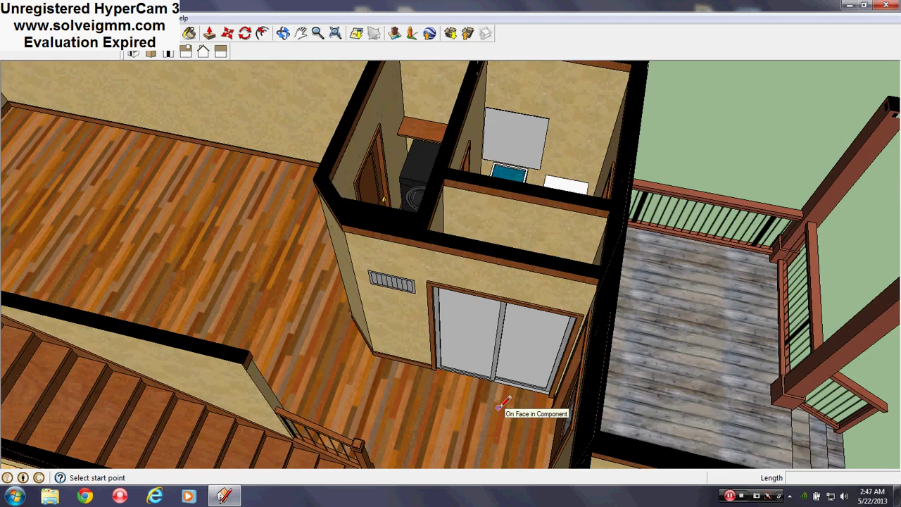
pyautogui.moveTo(498, 408)
pyautogui.mouseDown(button='middle')
pyautogui.moveTo(293, 237)
pyautogui.moveTo(437, 293)
pyautogui.moveTo(364, 304)
pyautogui.moveTo(438, 321)
pyautogui.mouseUp(button='middle')
pyautogui.scroll(-4, 504, 333)
pyautogui.scroll(4, 509, 333)
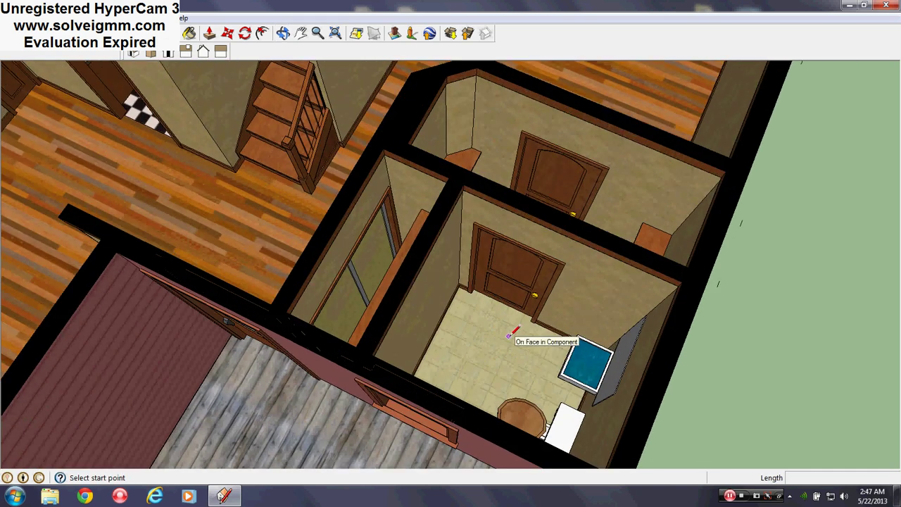
# - Return to the framed house and examine its matching closet and bathroom partitions
pyautogui.scroll(-6, 512, 333)
pyautogui.moveTo(368, 212)
pyautogui.mouseDown(button='middle')
pyautogui.moveTo(489, 355)
pyautogui.moveTo(352, 243)
pyautogui.moveTo(457, 342)
pyautogui.moveTo(599, 321)
pyautogui.mouseUp(button='middle')
pyautogui.scroll(-3, 599, 318)
pyautogui.moveTo(310, 257)
pyautogui.keyDown('shift'); pyautogui.mouseDown(button='middle')
pyautogui.moveTo(476, 423)
pyautogui.moveTo(621, 296)
pyautogui.moveTo(618, 314)
pyautogui.moveTo(399, 342)
pyautogui.moveTo(341, 326)
pyautogui.moveTo(345, 316)
pyautogui.mouseUp(button='middle'); pyautogui.keyUp('shift')
pyautogui.scroll(1, 477, 422)
pyautogui.keyDown('shift'); pyautogui.moveTo(444, 252); pyautogui.dragTo(484, 295, button='middle'); pyautogui.keyUp('shift')
pyautogui.scroll(3, 374, 254)
pyautogui.moveTo(392, 174); pyautogui.dragTo(39, 275, button='middle')
pyautogui.keyDown('shift'); pyautogui.moveTo(266, 308); pyautogui.dragTo(324, 438, button='middle'); pyautogui.keyUp('shift')
pyautogui.scroll(2, 324, 403)
pyautogui.moveTo(324, 402)
pyautogui.mouseDown(button='middle')
pyautogui.moveTo(602, 284)
pyautogui.moveTo(476, 228)
pyautogui.moveTo(320, 119)
pyautogui.mouseUp(button='middle')
pyautogui.scroll(-5, 372, 409)
pyautogui.scroll(3, 574, 279)
pyautogui.moveTo(772, 257); pyautogui.dragTo(149, 356, button='middle')
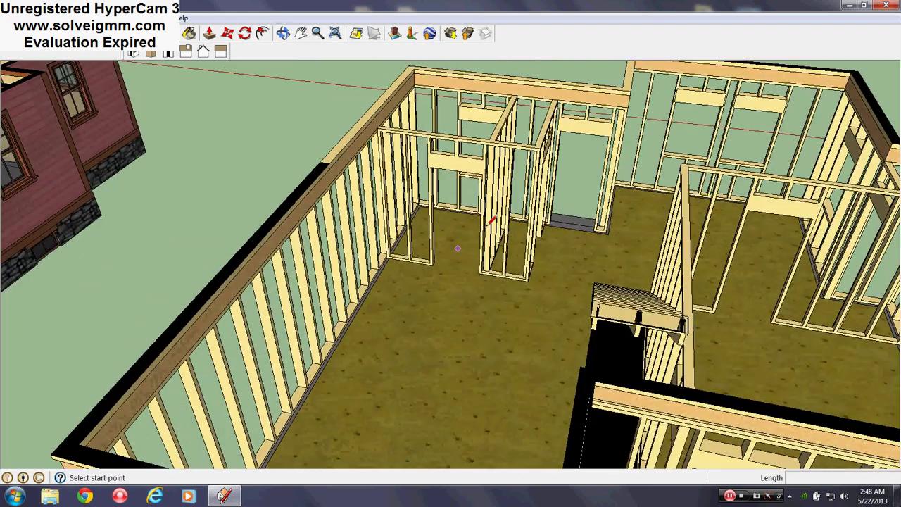
# - Inspect the staircase's stringers, treads and floor opening from inside the framed ground floor
pyautogui.scroll(-6, 490, 220)
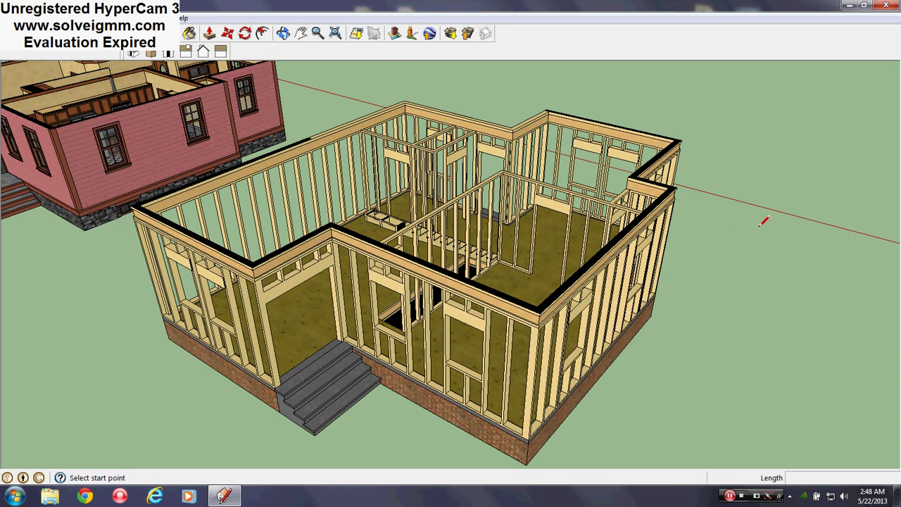
pyautogui.scroll(6, 443, 152)
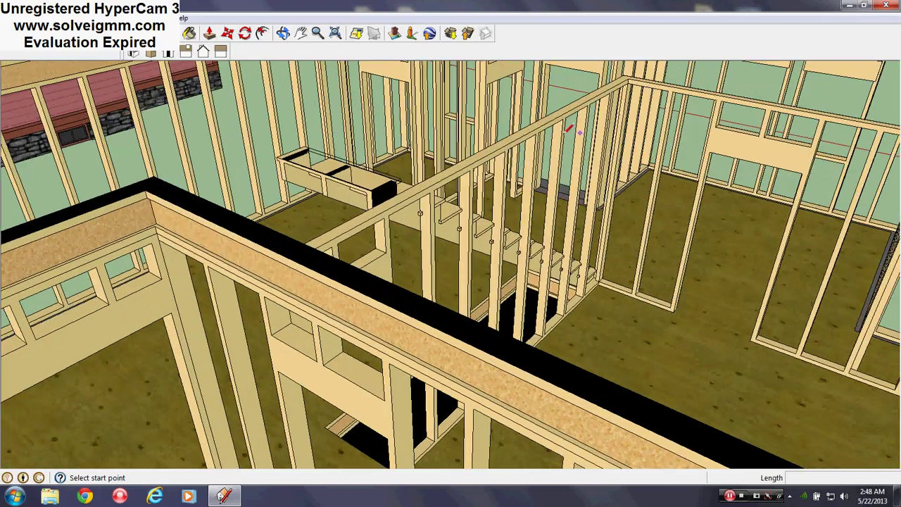
pyautogui.moveTo(546, 148); pyautogui.dragTo(558, 295, button='middle')
pyautogui.scroll(4, 389, 347)
pyautogui.moveTo(388, 346)
pyautogui.mouseDown(button='middle')
pyautogui.moveTo(469, 409)
pyautogui.moveTo(669, 394)
pyautogui.mouseUp(button='middle')
pyautogui.moveTo(363, 419)
pyautogui.keyDown('shift'); pyautogui.mouseDown(button='middle')
pyautogui.moveTo(420, 340)
pyautogui.moveTo(368, 298)
pyautogui.moveTo(373, 264)
pyautogui.mouseUp(button='middle'); pyautogui.keyUp('shift')
pyautogui.scroll(-3, 420, 339)
pyautogui.scroll(2, 409, 370)
pyautogui.moveTo(408, 370)
pyautogui.keyDown('shift'); pyautogui.mouseDown(button='middle')
pyautogui.moveTo(461, 283)
pyautogui.moveTo(418, 205)
pyautogui.moveTo(362, 152)
pyautogui.moveTo(422, 96)
pyautogui.moveTo(370, 133)
pyautogui.moveTo(362, 198)
pyautogui.moveTo(529, 358)
pyautogui.moveTo(421, 279)
pyautogui.moveTo(427, 204)
pyautogui.moveTo(423, 227)
pyautogui.mouseUp(button='middle'); pyautogui.keyUp('shift')
pyautogui.moveTo(391, 339)
pyautogui.mouseDown(button='middle')
pyautogui.moveTo(373, 305)
pyautogui.moveTo(427, 218)
pyautogui.moveTo(392, 326)
pyautogui.moveTo(374, 315)
pyautogui.mouseUp(button='middle')
pyautogui.keyDown('shift'); pyautogui.moveTo(377, 364); pyautogui.dragTo(387, 331, button='middle'); pyautogui.keyUp('shift')
pyautogui.scroll(-1, 387, 331)
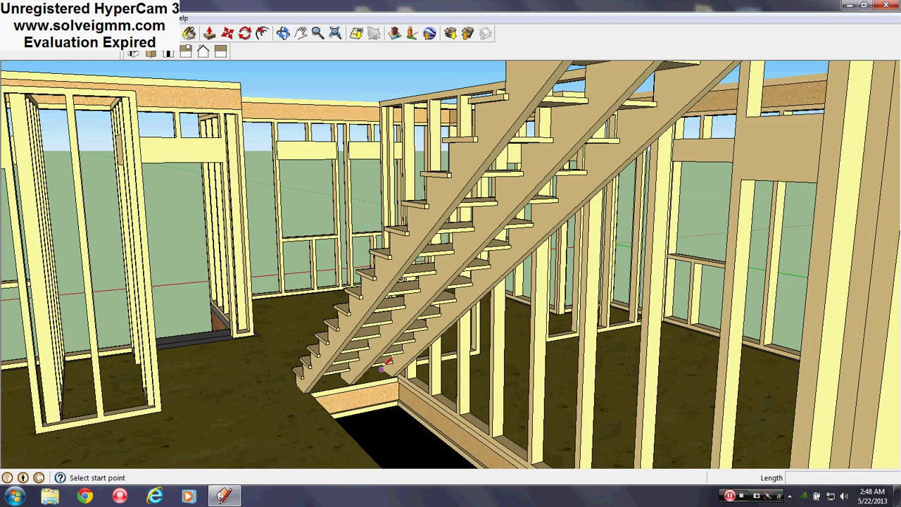
pyautogui.moveTo(387, 362); pyautogui.dragTo(382, 373, button='middle')
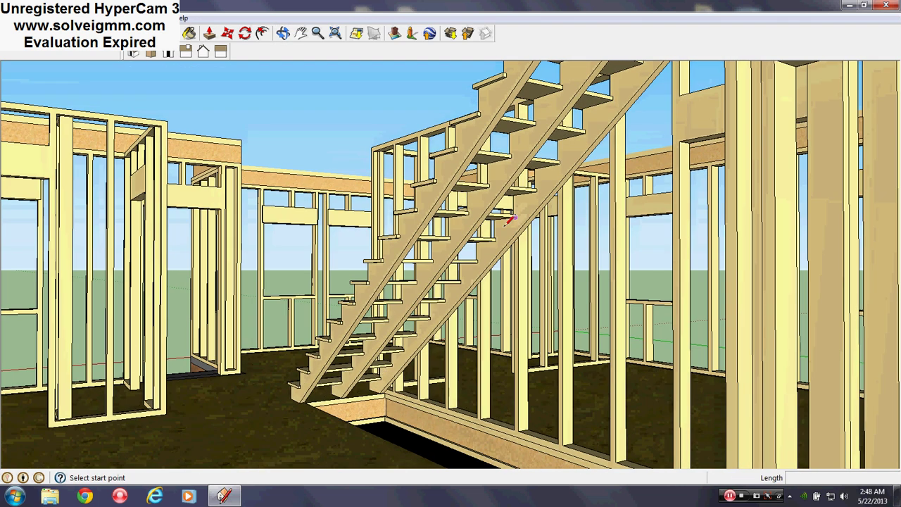
pyautogui.moveTo(410, 342); pyautogui.dragTo(384, 387, button='middle')
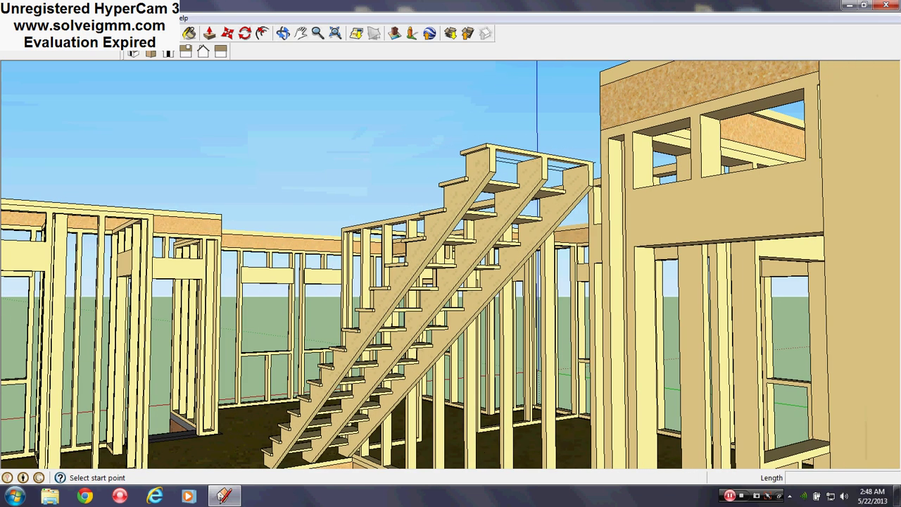
# - Show the Second Floor Joists layer
pyautogui.click(153, 18)
pyautogui.click(176, 103)
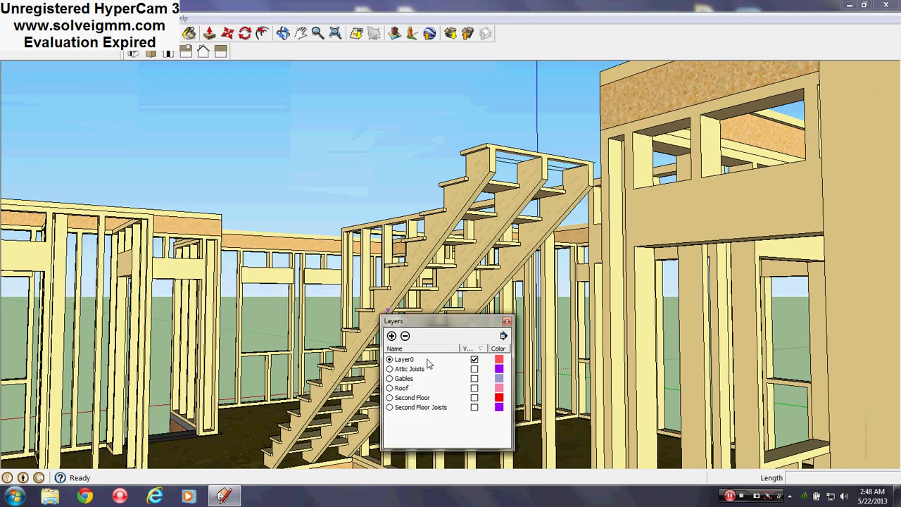
pyautogui.click(474, 408)
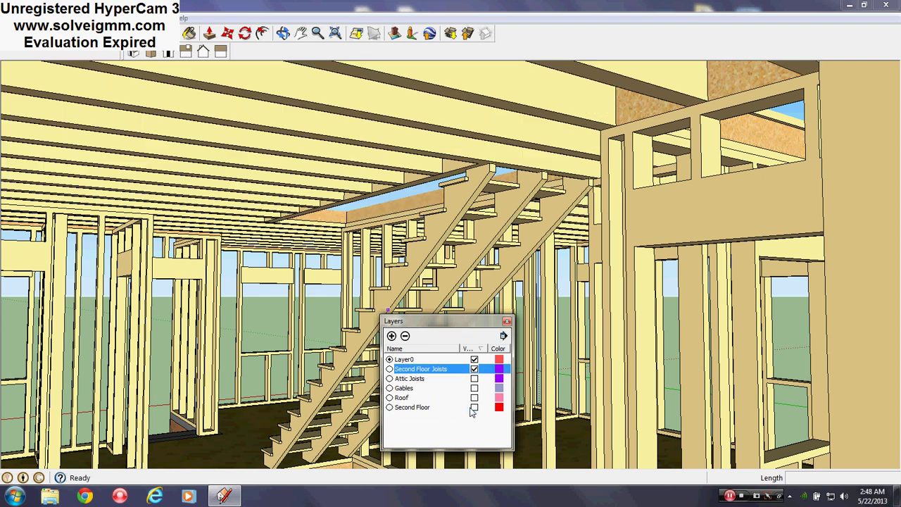
pyautogui.click(507, 322)
# - Examine the second-floor joists and the headers around the stair opening from below
pyautogui.moveTo(547, 145); pyautogui.dragTo(802, 243, button='middle')
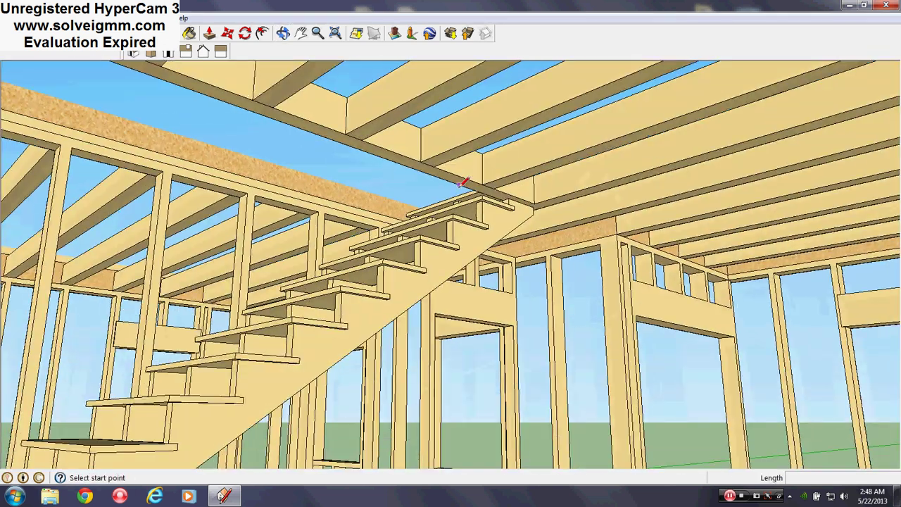
pyautogui.moveTo(468, 222)
pyautogui.mouseDown(button='middle')
pyautogui.moveTo(437, 232)
pyautogui.moveTo(344, 209)
pyautogui.moveTo(366, 165)
pyautogui.moveTo(279, 145)
pyautogui.mouseUp(button='middle')
pyautogui.scroll(2, 400, 178)
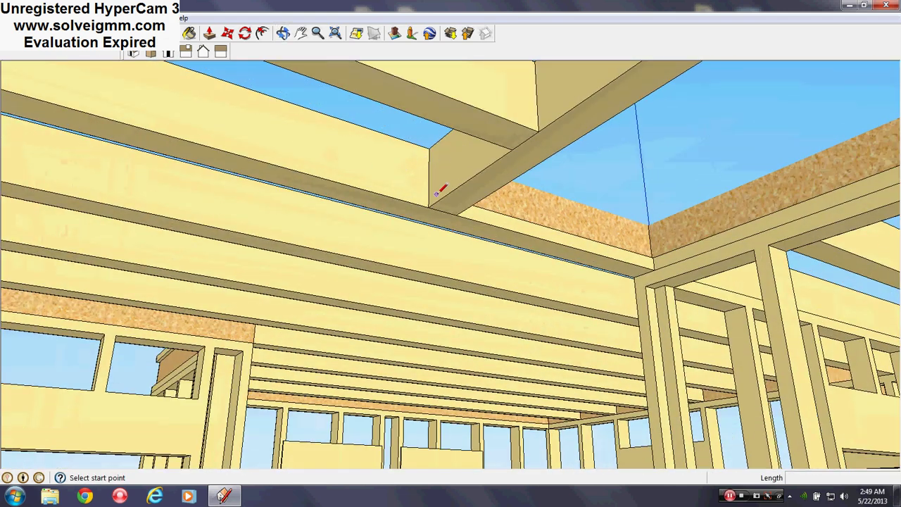
pyautogui.scroll(-3, 405, 166)
pyautogui.scroll(2, 505, 142)
pyautogui.moveTo(472, 130)
pyautogui.mouseDown(button='middle')
pyautogui.moveTo(402, 245)
pyautogui.moveTo(482, 223)
pyautogui.mouseUp(button='middle')
pyautogui.moveTo(327, 262); pyautogui.dragTo(376, 226, button='middle')
pyautogui.scroll(-2, 388, 291)
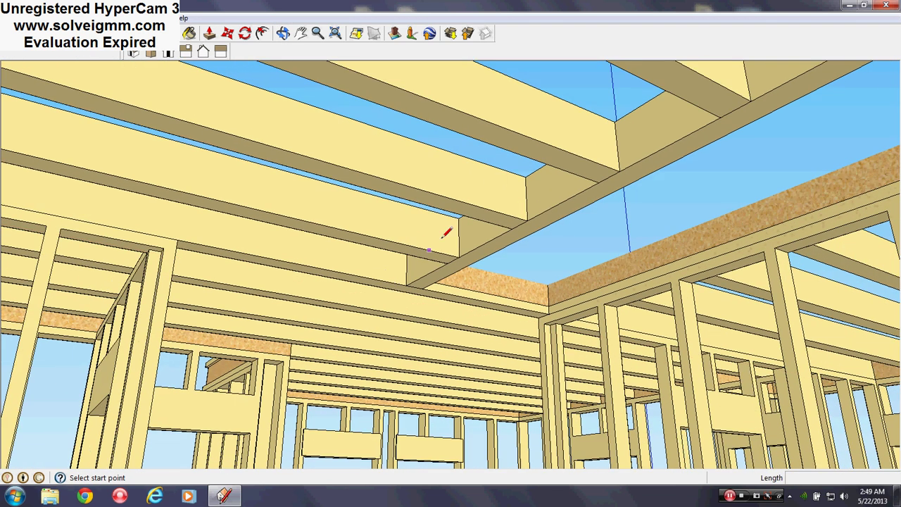
pyautogui.moveTo(445, 237); pyautogui.dragTo(424, 281, button='middle')
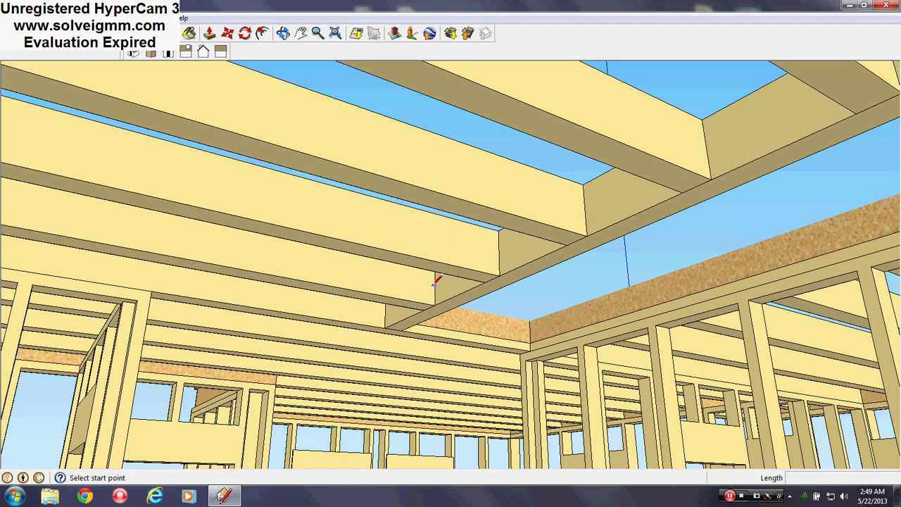
pyautogui.moveTo(335, 292)
pyautogui.mouseDown(button='middle')
pyautogui.moveTo(579, 246)
pyautogui.moveTo(511, 237)
pyautogui.moveTo(369, 267)
pyautogui.mouseUp(button='middle')
pyautogui.moveTo(497, 246)
pyautogui.mouseDown(button='middle')
pyautogui.moveTo(404, 235)
pyautogui.moveTo(303, 268)
pyautogui.mouseUp(button='middle')
pyautogui.moveTo(533, 255)
pyautogui.mouseDown(button='middle')
pyautogui.moveTo(467, 201)
pyautogui.moveTo(483, 200)
pyautogui.mouseUp(button='middle')
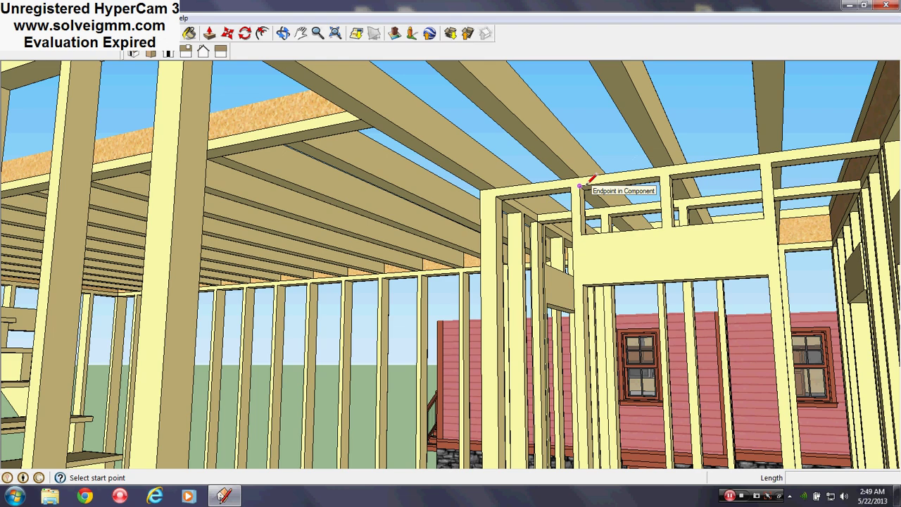
# - Inspect the second-floor joist layout, rim boards and stair opening from above the house
pyautogui.moveTo(425, 99)
pyautogui.mouseDown(button='middle')
pyautogui.moveTo(518, 197)
pyautogui.moveTo(478, 185)
pyautogui.moveTo(403, 337)
pyautogui.moveTo(626, 237)
pyautogui.moveTo(622, 165)
pyautogui.moveTo(658, 218)
pyautogui.mouseUp(button='middle')
pyautogui.scroll(3, 624, 164)
pyautogui.keyDown('shift'); pyautogui.moveTo(465, 85); pyautogui.dragTo(725, 281, button='middle'); pyautogui.keyUp('shift')
pyautogui.keyDown('shift'); pyautogui.moveTo(406, 156); pyautogui.dragTo(837, 384, button='middle'); pyautogui.keyUp('shift')
pyautogui.moveTo(485, 173)
pyautogui.mouseDown(button='middle')
pyautogui.moveTo(169, 200)
pyautogui.moveTo(755, 313)
pyautogui.mouseUp(button='middle')
pyautogui.moveTo(367, 263)
pyautogui.mouseDown(button='middle')
pyautogui.moveTo(202, 235)
pyautogui.moveTo(707, 342)
pyautogui.moveTo(542, 242)
pyautogui.moveTo(519, 264)
pyautogui.mouseUp(button='middle')
pyautogui.scroll(-3, 519, 263)
pyautogui.moveTo(352, 314); pyautogui.dragTo(538, 218, button='middle')
pyautogui.moveTo(350, 287)
pyautogui.mouseDown(button='middle')
pyautogui.moveTo(390, 300)
pyautogui.moveTo(413, 295)
pyautogui.mouseUp(button='middle')
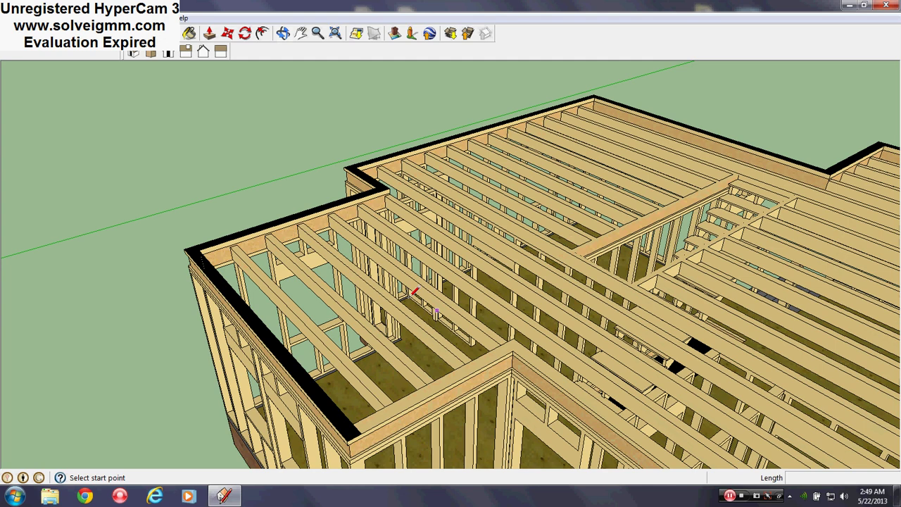
pyautogui.moveTo(380, 292); pyautogui.dragTo(563, 427, button='middle')
pyautogui.scroll(-3, 568, 418)
pyautogui.moveTo(598, 392)
pyautogui.mouseDown(button='middle')
pyautogui.moveTo(511, 345)
pyautogui.moveTo(488, 354)
pyautogui.moveTo(463, 316)
pyautogui.moveTo(394, 267)
pyautogui.moveTo(395, 247)
pyautogui.mouseUp(button='middle')
pyautogui.scroll(2, 490, 350)
pyautogui.scroll(-3, 450, 310)
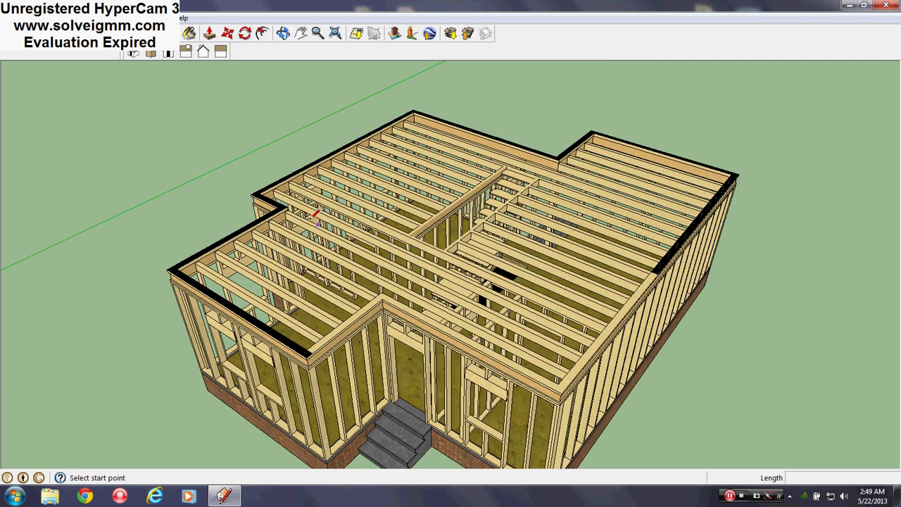
pyautogui.scroll(4, 366, 222)
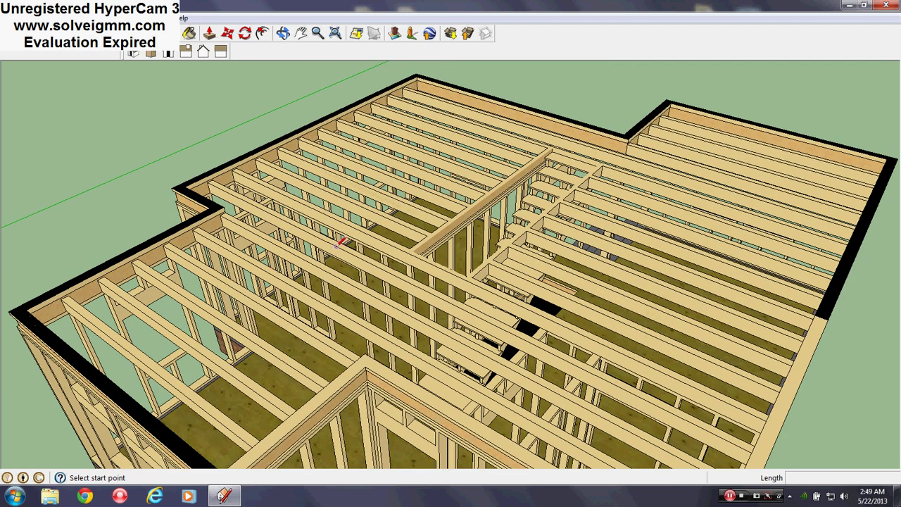
pyautogui.scroll(2, 337, 245)
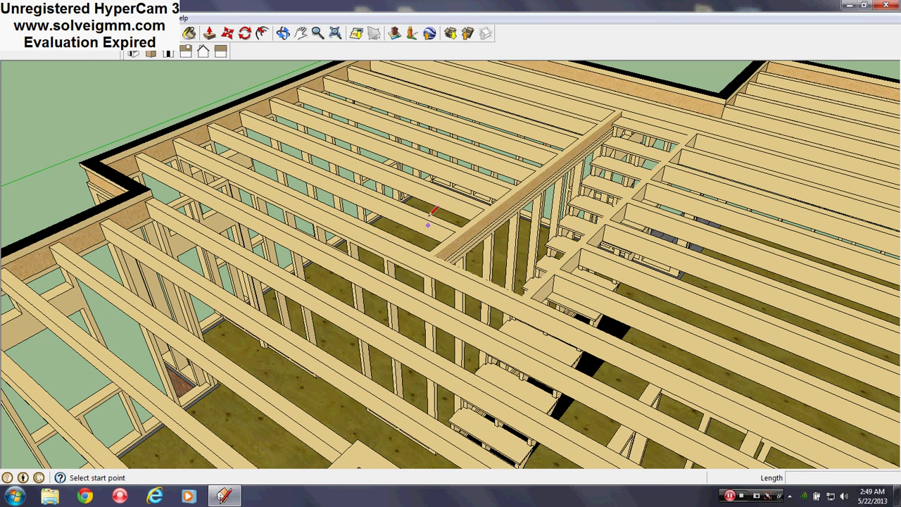
pyautogui.scroll(-4, 431, 210)
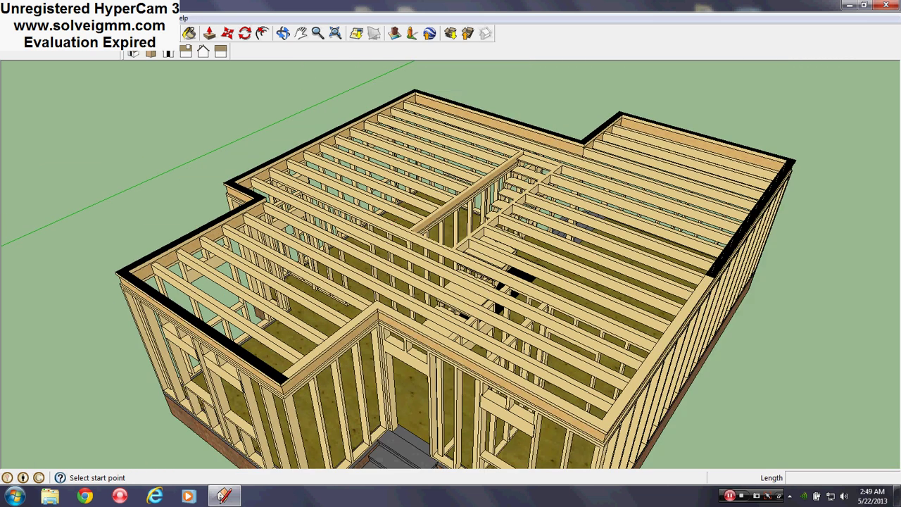
# - View the joisted ground floor from the front and around the sides of the house
pyautogui.moveTo(412, 314)
pyautogui.mouseDown(button='middle')
pyautogui.moveTo(451, 318)
pyautogui.moveTo(582, 235)
pyautogui.moveTo(495, 212)
pyautogui.moveTo(375, 250)
pyautogui.mouseUp(button='middle')
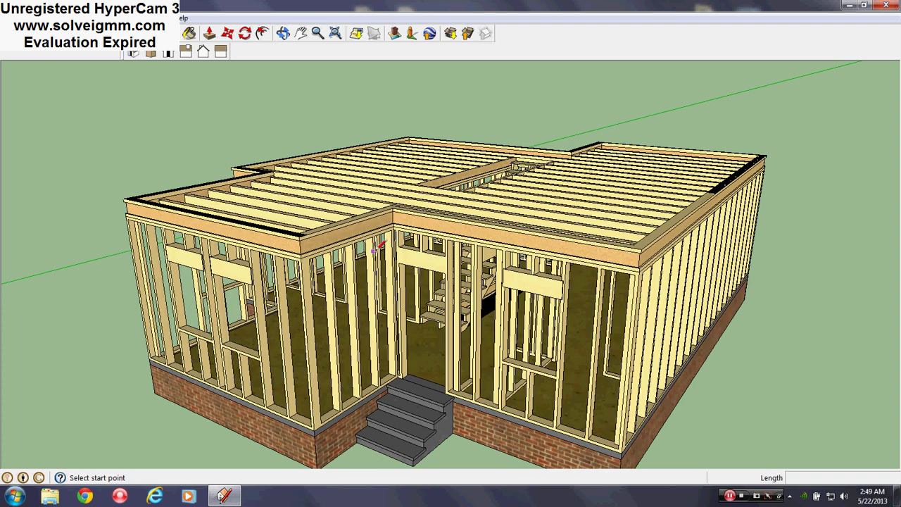
pyautogui.moveTo(269, 226); pyautogui.dragTo(554, 352, button='middle')
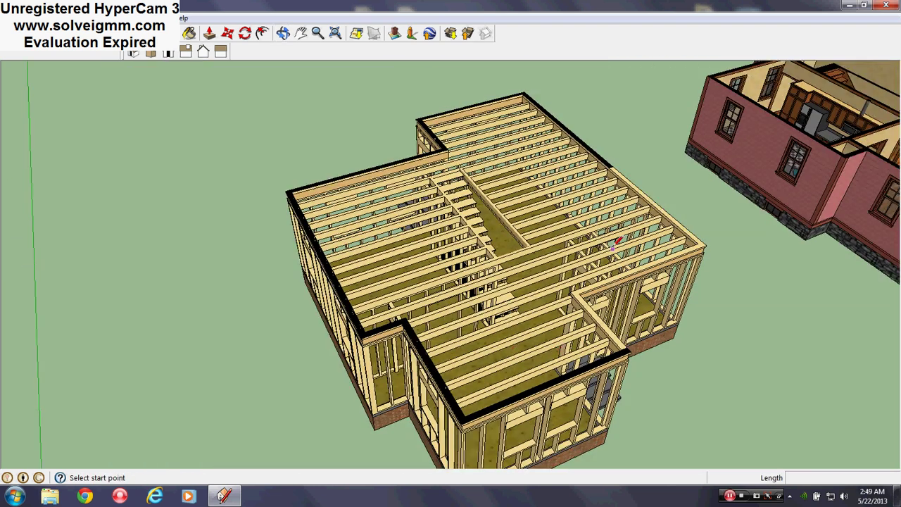
pyautogui.scroll(1, 607, 249)
pyautogui.moveTo(604, 249); pyautogui.dragTo(381, 255, button='middle')
pyautogui.scroll(4, 296, 397)
pyautogui.scroll(1, 298, 396)
pyautogui.moveTo(450, 381)
pyautogui.mouseDown(button='middle')
pyautogui.moveTo(374, 378)
pyautogui.moveTo(354, 332)
pyautogui.mouseUp(button='middle')
pyautogui.scroll(-4, 354, 333)
pyautogui.scroll(4, 367, 215)
pyautogui.scroll(-5, 470, 242)
pyautogui.moveTo(483, 292)
pyautogui.mouseDown(button='middle')
pyautogui.moveTo(486, 302)
pyautogui.moveTo(541, 280)
pyautogui.mouseUp(button='middle')
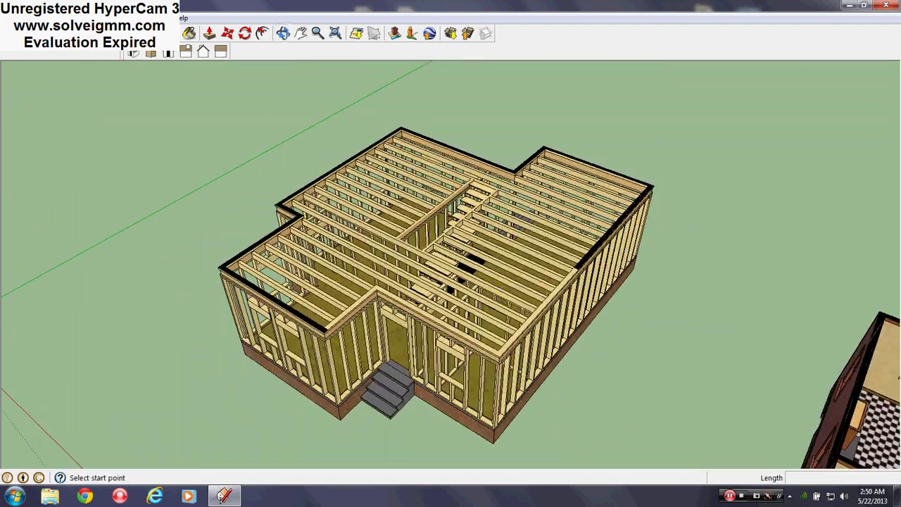
# - Show the Second Floor layer and view both framed storeys from the front corner
pyautogui.click(160, 18)
pyautogui.click(189, 103)
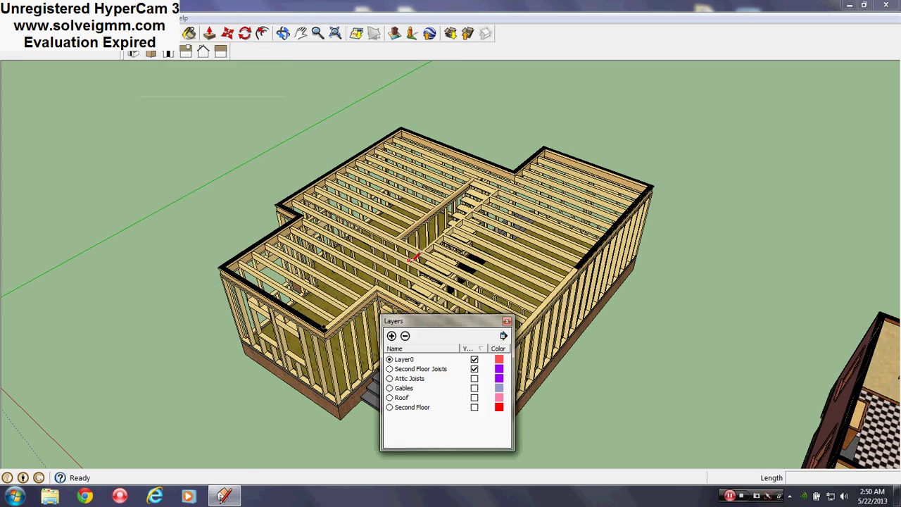
pyautogui.click(474, 407)
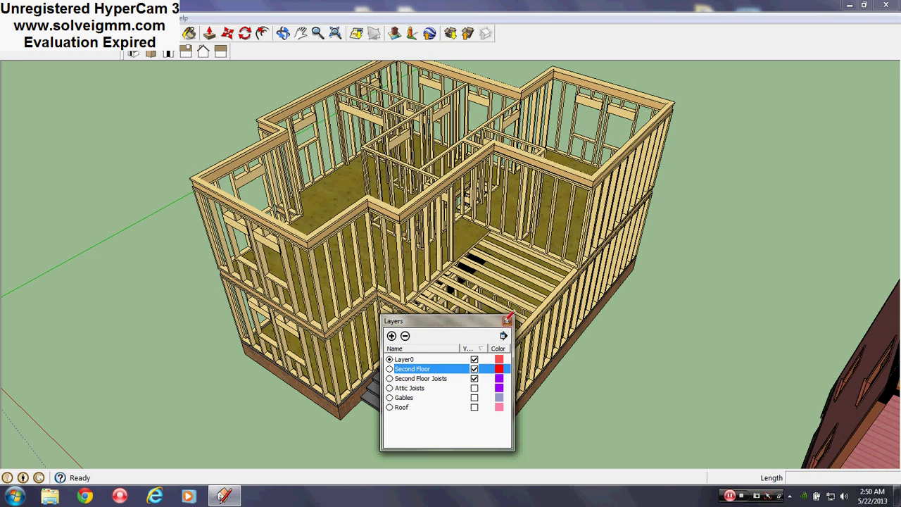
pyautogui.click(507, 322)
pyautogui.moveTo(506, 325); pyautogui.dragTo(323, 277, button='middle')
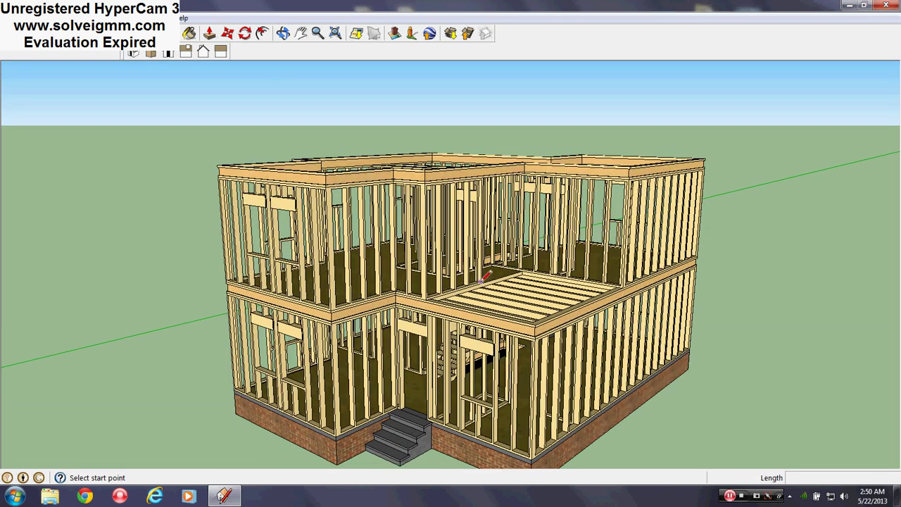
# - Examine the second-floor wall framing from around the house and the joists and headers supporting it from below
pyautogui.moveTo(381, 218); pyautogui.dragTo(264, 140, button='middle')
pyautogui.scroll(5, 392, 268)
pyautogui.scroll(-4, 467, 188)
pyautogui.moveTo(817, 256); pyautogui.dragTo(610, 420, button='middle')
pyautogui.scroll(-5, 457, 333)
pyautogui.moveTo(457, 334); pyautogui.dragTo(648, 257, button='middle')
pyautogui.moveTo(295, 317); pyautogui.dragTo(427, 328, button='middle')
pyautogui.scroll(5, 486, 324)
pyautogui.moveTo(493, 322)
pyautogui.mouseDown(button='middle')
pyautogui.moveTo(476, 297)
pyautogui.moveTo(308, 295)
pyautogui.mouseUp(button='middle')
pyautogui.moveTo(283, 343)
pyautogui.keyDown('shift'); pyautogui.mouseDown(button='middle')
pyautogui.moveTo(538, 355)
pyautogui.moveTo(571, 348)
pyautogui.moveTo(662, 185)
pyautogui.moveTo(666, 144)
pyautogui.mouseUp(button='middle'); pyautogui.keyUp('shift')
pyautogui.scroll(1, 572, 350)
pyautogui.moveTo(256, 337); pyautogui.dragTo(295, 238, button='middle')
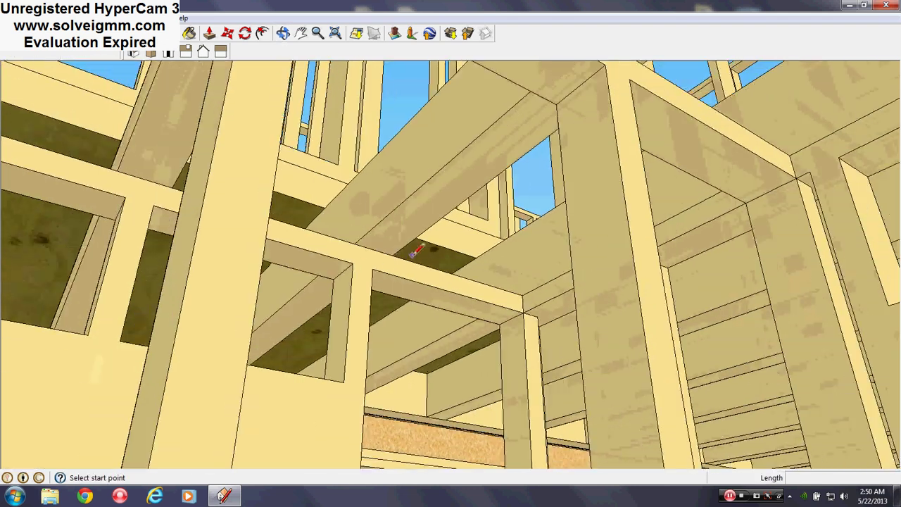
pyautogui.scroll(5, 483, 267)
pyautogui.scroll(-5, 483, 268)
# - Inspect how the second-floor walls and stair landing meet the open joists above the ground-floor front room
pyautogui.moveTo(483, 267); pyautogui.dragTo(360, 365, button='middle')
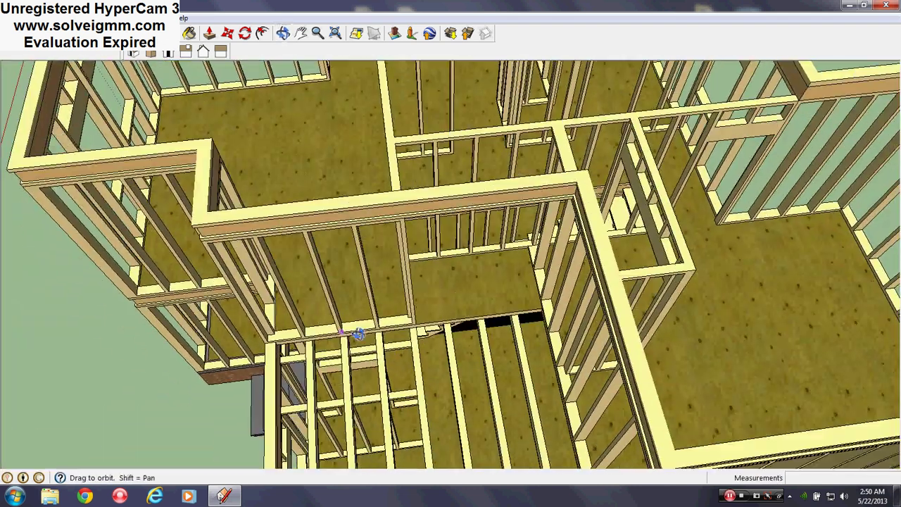
pyautogui.moveTo(359, 333)
pyautogui.mouseDown(button='middle')
pyautogui.moveTo(473, 285)
pyautogui.moveTo(428, 356)
pyautogui.moveTo(384, 312)
pyautogui.moveTo(389, 299)
pyautogui.mouseUp(button='middle')
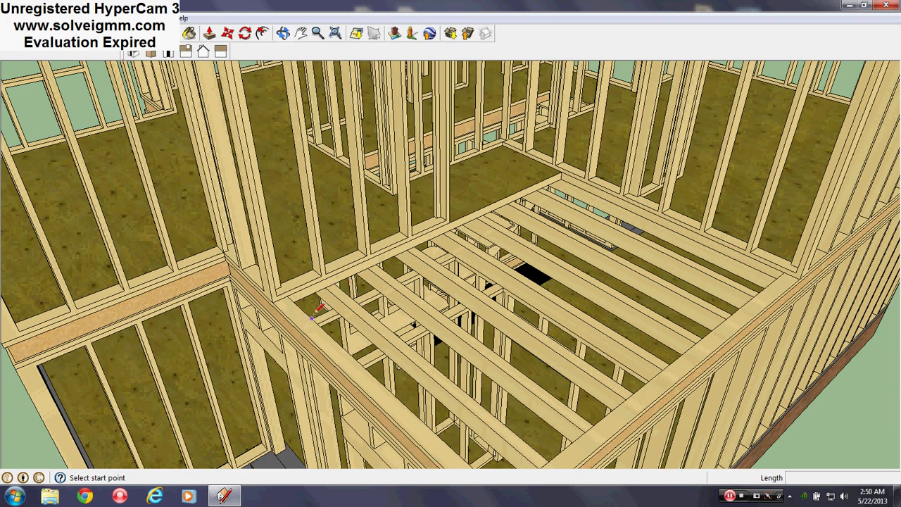
pyautogui.scroll(-2, 417, 321)
pyautogui.scroll(4, 640, 225)
pyautogui.moveTo(640, 225); pyautogui.dragTo(688, 284, button='middle')
pyautogui.scroll(-5, 555, 220)
pyautogui.scroll(5, 554, 220)
pyautogui.moveTo(598, 222); pyautogui.dragTo(676, 327, button='middle')
pyautogui.moveTo(558, 310)
pyautogui.mouseDown(button='middle')
pyautogui.moveTo(635, 342)
pyautogui.moveTo(512, 237)
pyautogui.mouseUp(button='middle')
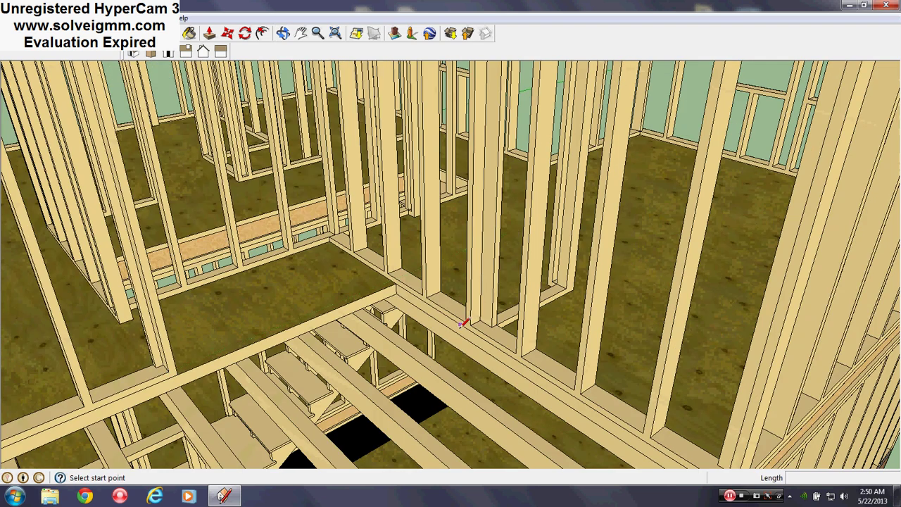
pyautogui.scroll(3, 429, 303)
pyautogui.moveTo(426, 303)
pyautogui.mouseDown(button='middle')
pyautogui.moveTo(359, 198)
pyautogui.moveTo(263, 121)
pyautogui.moveTo(262, 146)
pyautogui.moveTo(416, 372)
pyautogui.mouseUp(button='middle')
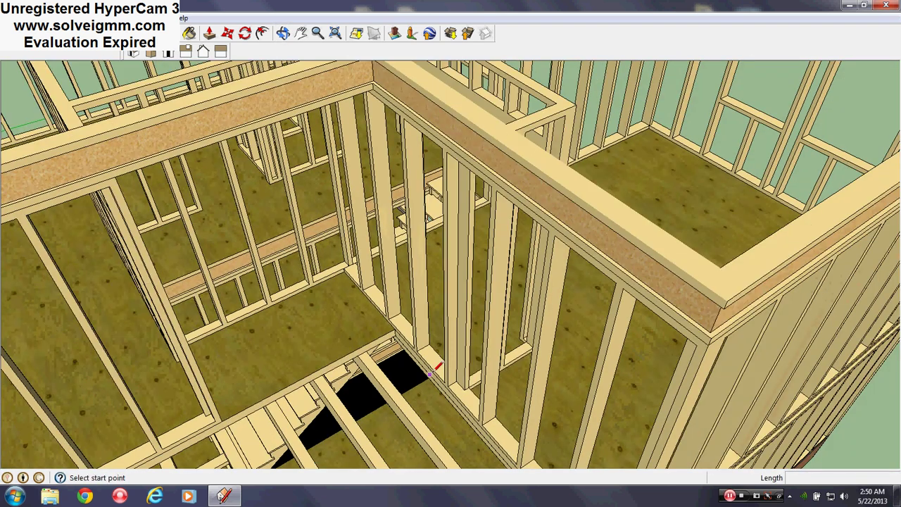
# - Examine the framed second-floor rooms around the stair opening and the underside of their subfloor and joists
pyautogui.moveTo(257, 248)
pyautogui.mouseDown(button='middle')
pyautogui.moveTo(298, 201)
pyautogui.moveTo(362, 157)
pyautogui.moveTo(498, 110)
pyautogui.moveTo(579, 126)
pyautogui.moveTo(573, 162)
pyautogui.mouseUp(button='middle')
pyautogui.moveTo(638, 421)
pyautogui.mouseDown(button='middle')
pyautogui.moveTo(117, 374)
pyautogui.moveTo(477, 402)
pyautogui.moveTo(435, 185)
pyautogui.mouseUp(button='middle')
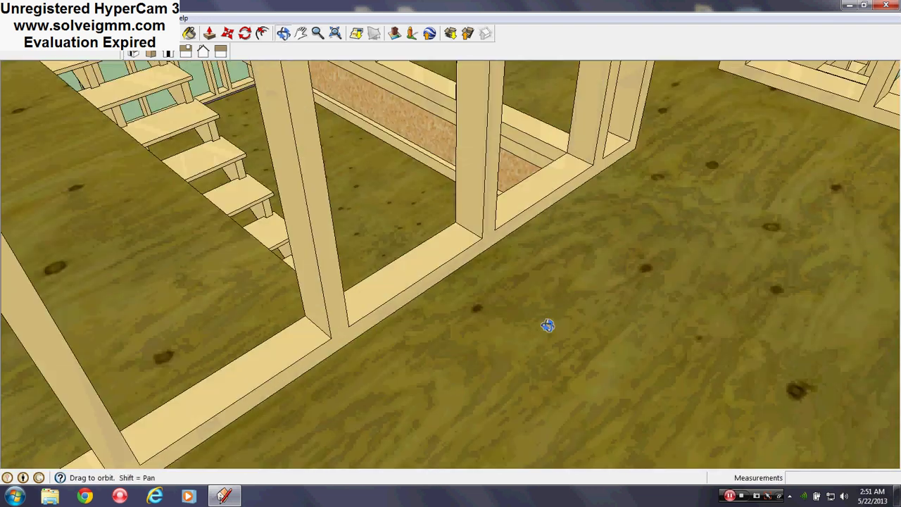
pyautogui.moveTo(548, 326); pyautogui.dragTo(388, 380, button='middle')
pyautogui.scroll(-4, 457, 376)
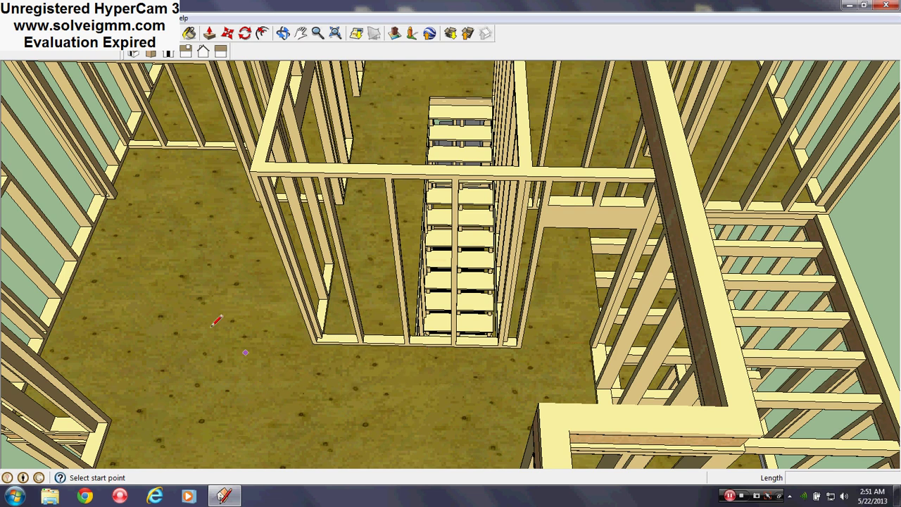
pyautogui.scroll(-4, 430, 346)
pyautogui.scroll(8, 349, 281)
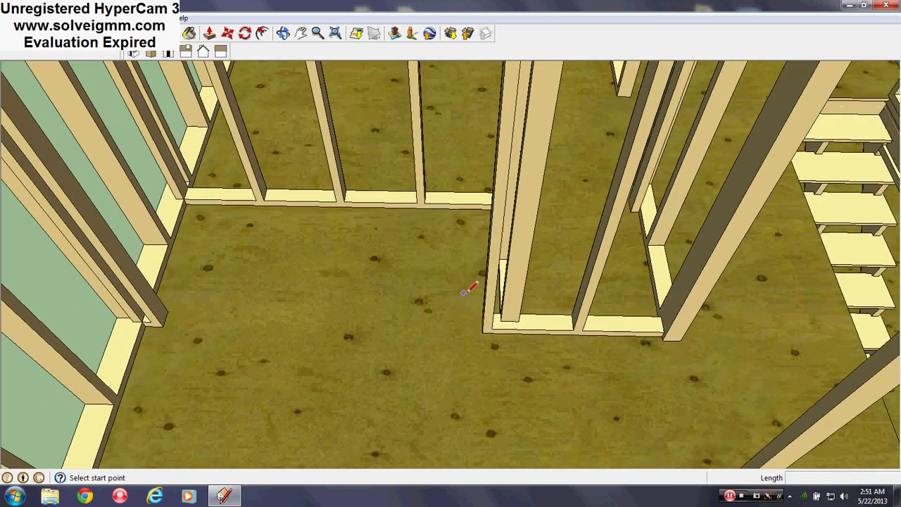
pyautogui.moveTo(464, 291)
pyautogui.mouseDown(button='middle')
pyautogui.moveTo(392, 171)
pyautogui.moveTo(382, 232)
pyautogui.moveTo(225, 14)
pyautogui.moveTo(239, 28)
pyautogui.mouseUp(button='middle')
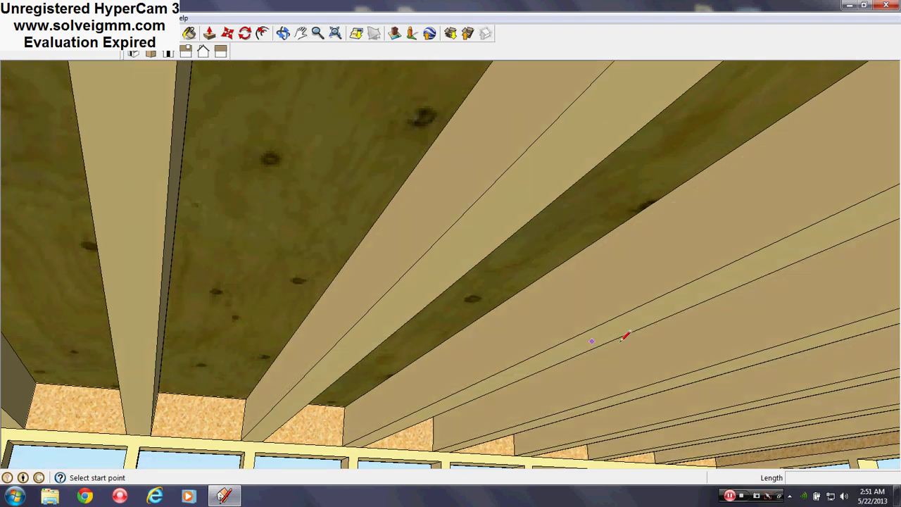
pyautogui.moveTo(303, 206)
pyautogui.mouseDown(button='middle')
pyautogui.moveTo(485, 366)
pyautogui.moveTo(525, 334)
pyautogui.mouseUp(button='middle')
# - View the framed second-floor layout from above, together with the finished house beside it
pyautogui.scroll(-8, 444, 306)
pyautogui.moveTo(284, 264)
pyautogui.mouseDown(button='middle')
pyautogui.moveTo(643, 42)
pyautogui.moveTo(418, 205)
pyautogui.mouseUp(button='middle')
pyautogui.scroll(-5, 416, 207)
pyautogui.scroll(6, 461, 134)
pyautogui.scroll(-5, 457, 136)
pyautogui.scroll(4, 451, 144)
pyautogui.moveTo(486, 187)
pyautogui.mouseDown(button='middle')
pyautogui.moveTo(505, 219)
pyautogui.moveTo(430, 293)
pyautogui.moveTo(315, 299)
pyautogui.mouseUp(button='middle')
pyautogui.scroll(3, 320, 300)
pyautogui.moveTo(377, 248); pyautogui.dragTo(345, 443, button='middle')
pyautogui.moveTo(521, 338)
pyautogui.mouseDown(button='middle')
pyautogui.moveTo(221, 413)
pyautogui.moveTo(627, 370)
pyautogui.moveTo(602, 265)
pyautogui.moveTo(394, 249)
pyautogui.mouseUp(button='middle')
pyautogui.scroll(-1, 394, 246)
pyautogui.moveTo(462, 95)
pyautogui.keyDown('shift'); pyautogui.mouseDown(button='middle')
pyautogui.moveTo(467, 166)
pyautogui.moveTo(543, 348)
pyautogui.moveTo(342, 368)
pyautogui.moveTo(426, 286)
pyautogui.moveTo(662, 317)
pyautogui.mouseUp(button='middle'); pyautogui.keyUp('shift')
pyautogui.scroll(-1, 345, 366)
pyautogui.moveTo(662, 317)
pyautogui.mouseDown(button='middle')
pyautogui.moveTo(479, 325)
pyautogui.moveTo(336, 408)
pyautogui.mouseUp(button='middle')
pyautogui.scroll(-2, 480, 326)
pyautogui.scroll(-3, 338, 405)
pyautogui.keyDown('shift'); pyautogui.moveTo(388, 364); pyautogui.dragTo(739, 299, button='middle'); pyautogui.keyUp('shift')
pyautogui.moveTo(507, 282); pyautogui.dragTo(516, 400, button='middle')
pyautogui.keyDown('shift'); pyautogui.moveTo(653, 268); pyautogui.dragTo(513, 296, button='middle'); pyautogui.keyUp('shift')
pyautogui.scroll(-2, 512, 296)
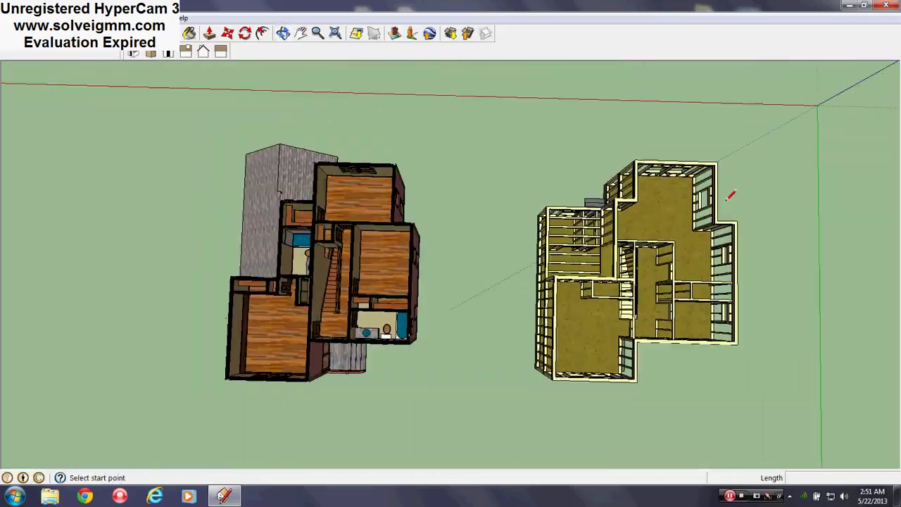
# - Compare the second-floor plans of the finished house and the framed model from overhead and from an angle
pyautogui.moveTo(375, 272)
pyautogui.keyDown('shift'); pyautogui.mouseDown(button='middle')
pyautogui.moveTo(410, 257)
pyautogui.moveTo(282, 269)
pyautogui.mouseUp(button='middle'); pyautogui.keyUp('shift')
pyautogui.scroll(3, 584, 213)
pyautogui.scroll(-3, 576, 213)
pyautogui.keyDown('shift'); pyautogui.moveTo(214, 209); pyautogui.dragTo(499, 207, button='middle'); pyautogui.keyUp('shift')
pyautogui.scroll(4, 499, 207)
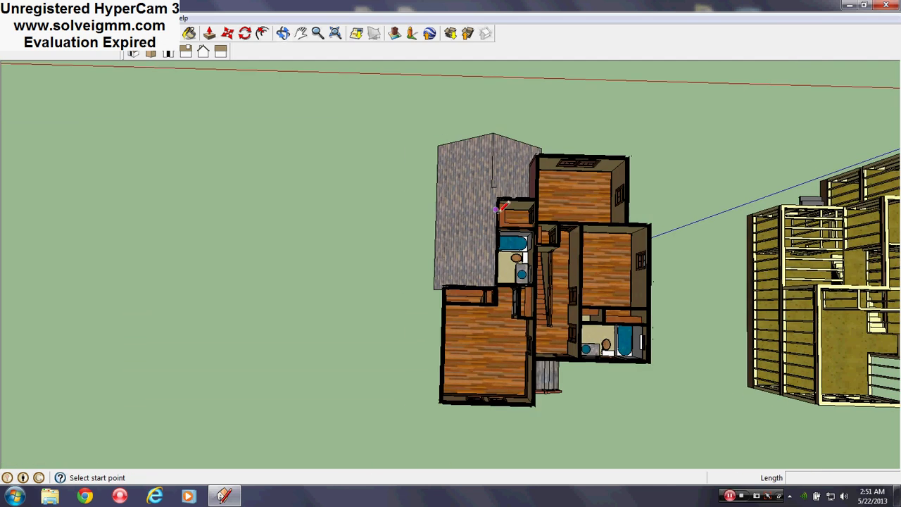
pyautogui.scroll(2, 621, 257)
pyautogui.moveTo(622, 257)
pyautogui.mouseDown(button='middle')
pyautogui.moveTo(592, 165)
pyautogui.moveTo(476, 191)
pyautogui.mouseUp(button='middle')
pyautogui.scroll(-6, 476, 191)
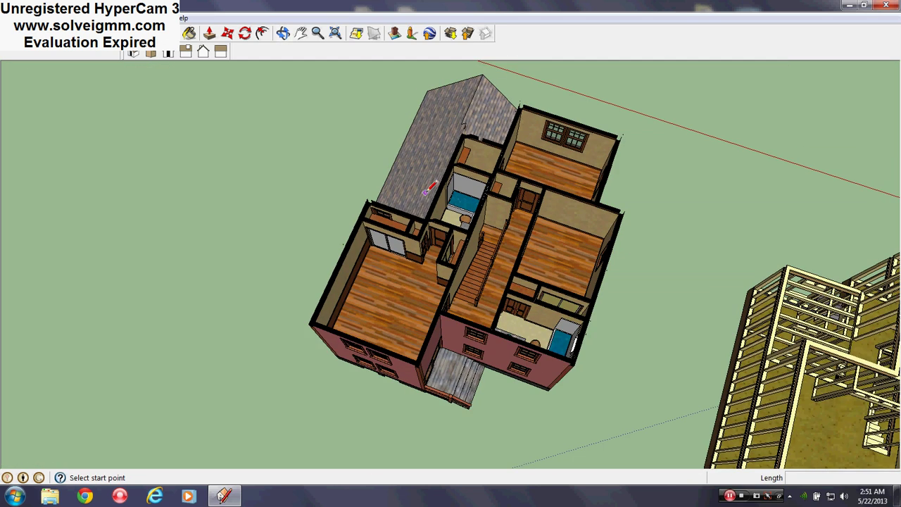
pyautogui.scroll(3, 653, 314)
pyautogui.moveTo(651, 315); pyautogui.dragTo(701, 205, button='middle')
pyautogui.scroll(4, 684, 255)
pyautogui.scroll(2, 628, 275)
pyautogui.scroll(-4, 677, 259)
pyautogui.scroll(-2, 676, 260)
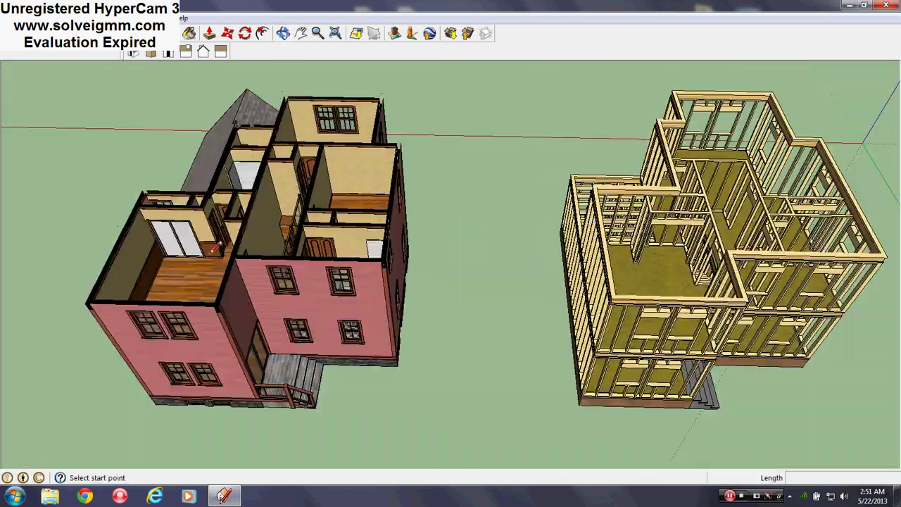
# - Look through the finished house's second-floor rooms from several angles above the open walls
pyautogui.scroll(5, 199, 259)
pyautogui.moveTo(199, 259)
pyautogui.mouseDown(button='middle')
pyautogui.moveTo(225, 328)
pyautogui.moveTo(298, 270)
pyautogui.moveTo(228, 404)
pyautogui.mouseUp(button='middle')
pyautogui.scroll(2, 292, 250)
pyautogui.scroll(-3, 303, 296)
pyautogui.scroll(3, 310, 275)
pyautogui.moveTo(310, 268)
pyautogui.mouseDown(button='middle')
pyautogui.moveTo(322, 198)
pyautogui.moveTo(345, 156)
pyautogui.mouseUp(button='middle')
pyautogui.scroll(2, 471, 155)
pyautogui.moveTo(471, 154)
pyautogui.mouseDown(button='middle')
pyautogui.moveTo(382, 268)
pyautogui.moveTo(359, 345)
pyautogui.mouseUp(button='middle')
pyautogui.scroll(-3, 383, 288)
pyautogui.moveTo(383, 288); pyautogui.dragTo(607, 125, button='middle')
pyautogui.scroll(-3, 332, 154)
pyautogui.scroll(-5, 332, 149)
pyautogui.scroll(2, 563, 140)
pyautogui.moveTo(564, 105)
pyautogui.mouseDown(button='middle')
pyautogui.moveTo(554, 151)
pyautogui.moveTo(616, 161)
pyautogui.mouseUp(button='middle')
pyautogui.scroll(2, 234, 231)
pyautogui.moveTo(384, 258); pyautogui.dragTo(422, 214, button='middle')
pyautogui.scroll(3, 422, 213)
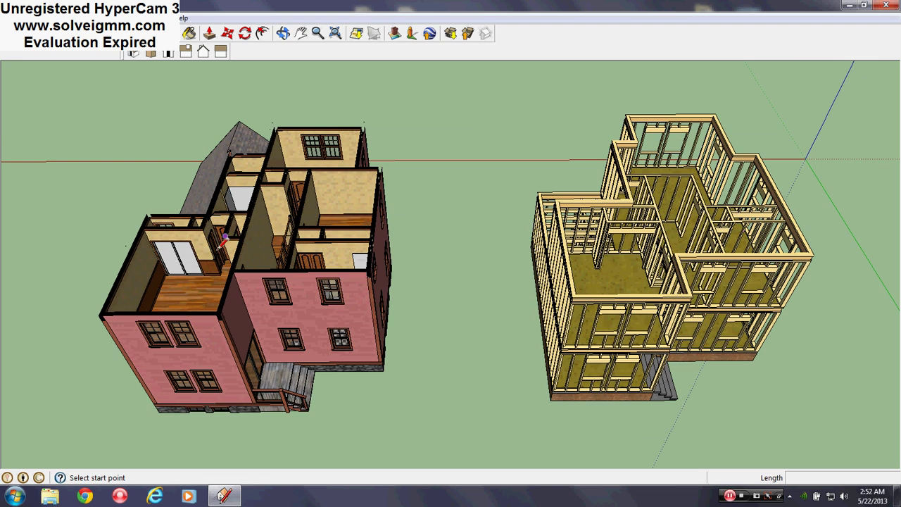
# - Examine the finished bedroom doors and closets, the staircase railing, the upstairs hallway and the bathrooms
pyautogui.scroll(6, 70, 145)
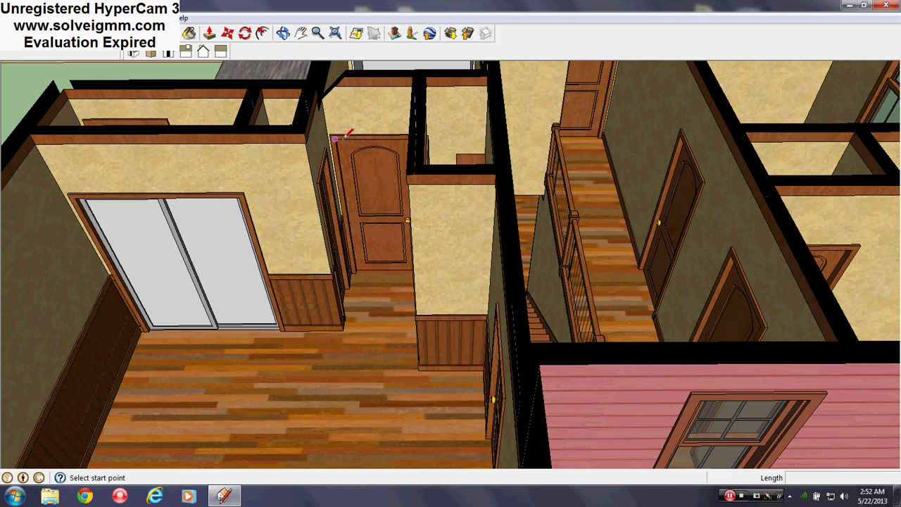
pyautogui.moveTo(361, 139)
pyautogui.mouseDown(button='middle')
pyautogui.moveTo(344, 296)
pyautogui.moveTo(324, 313)
pyautogui.mouseUp(button='middle')
pyautogui.scroll(-3, 324, 312)
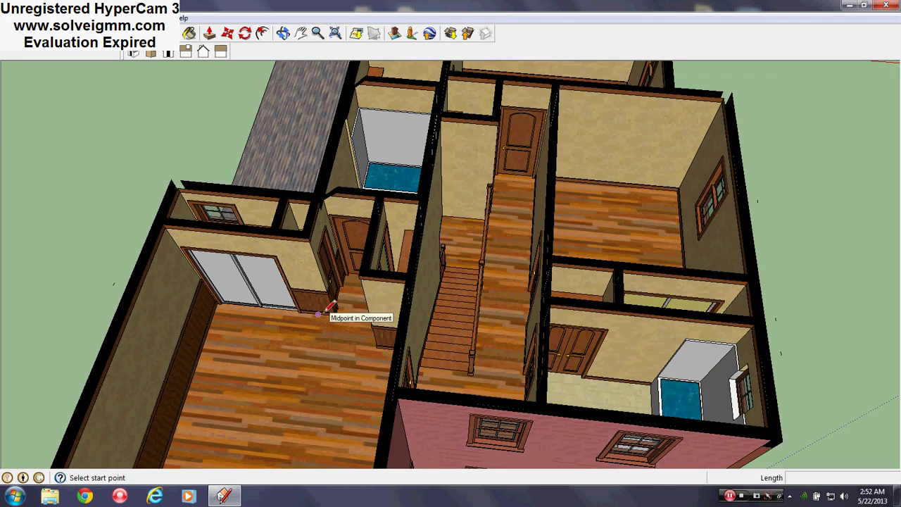
pyautogui.scroll(3, 473, 275)
pyautogui.moveTo(455, 267)
pyautogui.mouseDown(button='middle')
pyautogui.moveTo(596, 372)
pyautogui.moveTo(509, 336)
pyautogui.moveTo(457, 335)
pyautogui.mouseUp(button='middle')
pyautogui.scroll(3, 527, 367)
pyautogui.moveTo(527, 368)
pyautogui.mouseDown(button='middle')
pyautogui.moveTo(557, 388)
pyautogui.moveTo(839, 410)
pyautogui.mouseUp(button='middle')
pyautogui.scroll(-3, 260, 284)
pyautogui.scroll(-2, 262, 281)
pyautogui.moveTo(261, 280)
pyautogui.mouseDown(button='middle')
pyautogui.moveTo(521, 312)
pyautogui.moveTo(452, 321)
pyautogui.moveTo(429, 307)
pyautogui.mouseUp(button='middle')
pyautogui.scroll(-3, 498, 269)
pyautogui.scroll(-5, 498, 269)
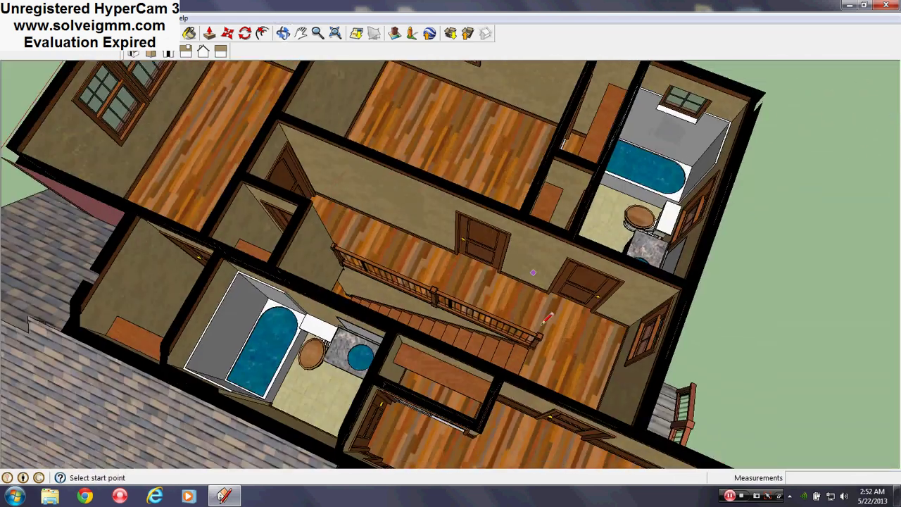
pyautogui.moveTo(498, 269); pyautogui.dragTo(309, 301, button='middle')
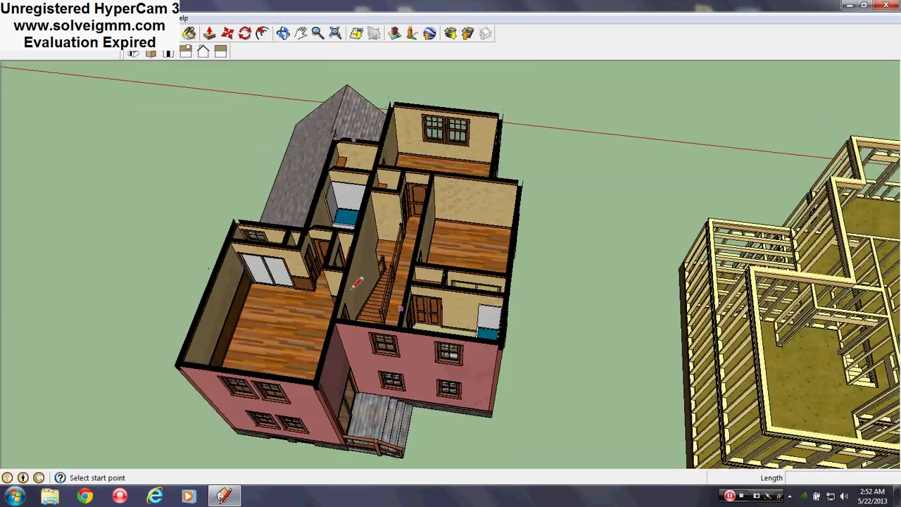
# - Compare the finished upstairs bathroom and closets with the framed second-floor walls around the stairs
pyautogui.scroll(-3, 352, 282)
pyautogui.scroll(2, 637, 336)
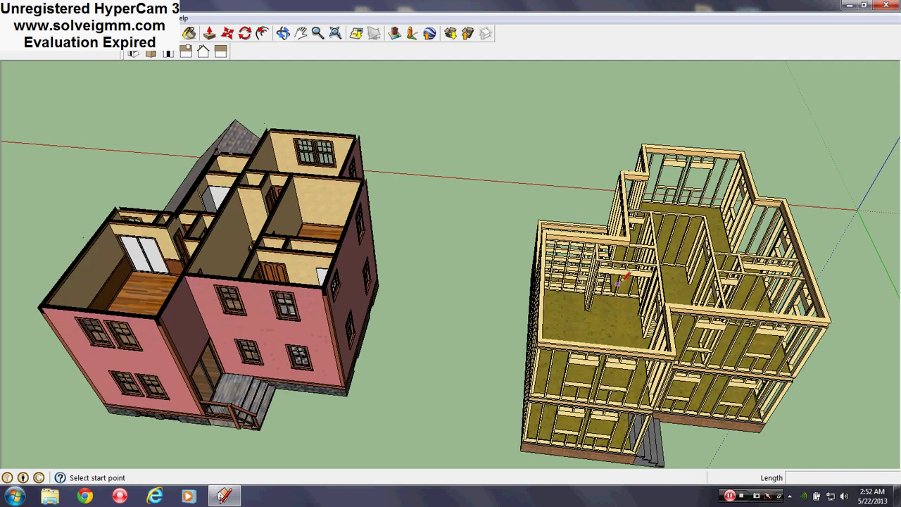
pyautogui.scroll(6, 451, 275)
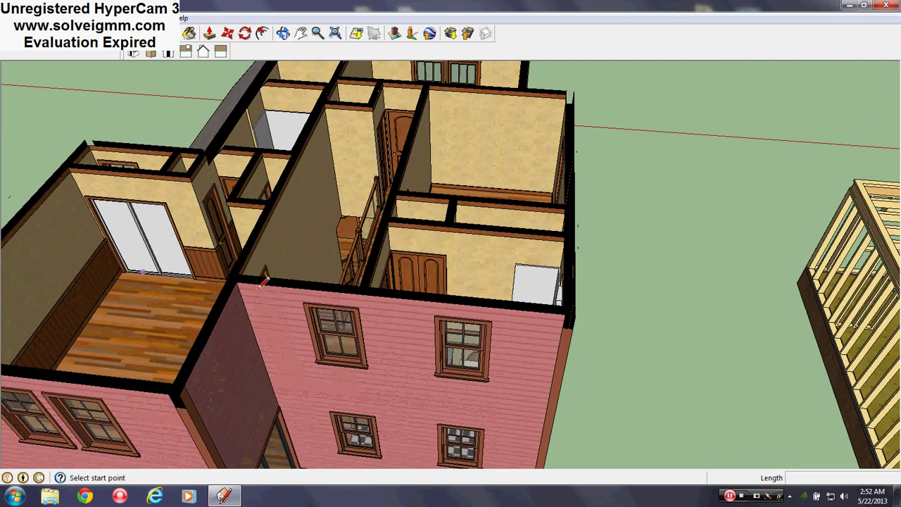
pyautogui.scroll(3, 394, 266)
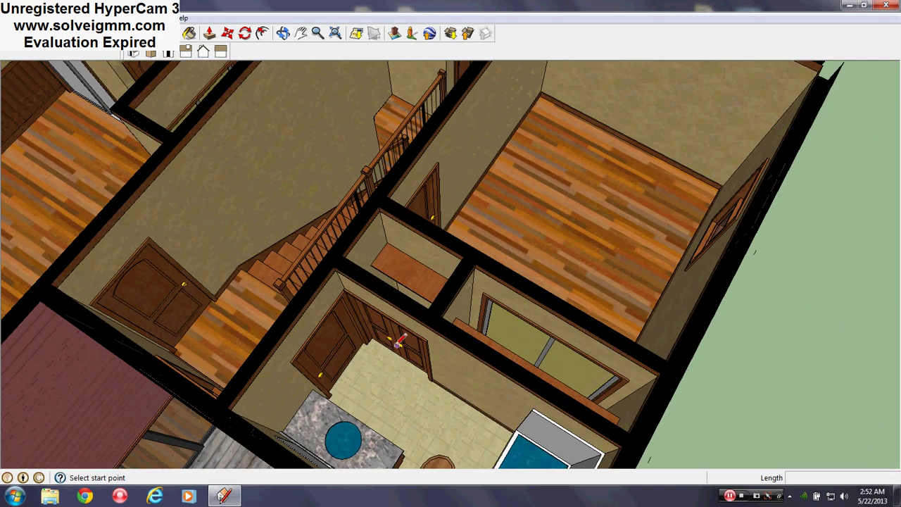
pyautogui.scroll(-5, 394, 340)
pyautogui.scroll(3, 341, 207)
pyautogui.moveTo(345, 206)
pyautogui.mouseDown(button='middle')
pyautogui.moveTo(435, 178)
pyautogui.moveTo(493, 193)
pyautogui.moveTo(462, 237)
pyautogui.moveTo(310, 275)
pyautogui.moveTo(159, 303)
pyautogui.moveTo(6, 289)
pyautogui.mouseUp(button='middle')
pyautogui.scroll(-5, 302, 209)
pyautogui.scroll(5, 711, 162)
pyautogui.scroll(5, 303, 141)
pyautogui.scroll(3, 523, 422)
pyautogui.moveTo(527, 406)
pyautogui.mouseDown(button='middle')
pyautogui.moveTo(527, 274)
pyautogui.moveTo(458, 330)
pyautogui.mouseUp(button='middle')
pyautogui.scroll(3, 456, 331)
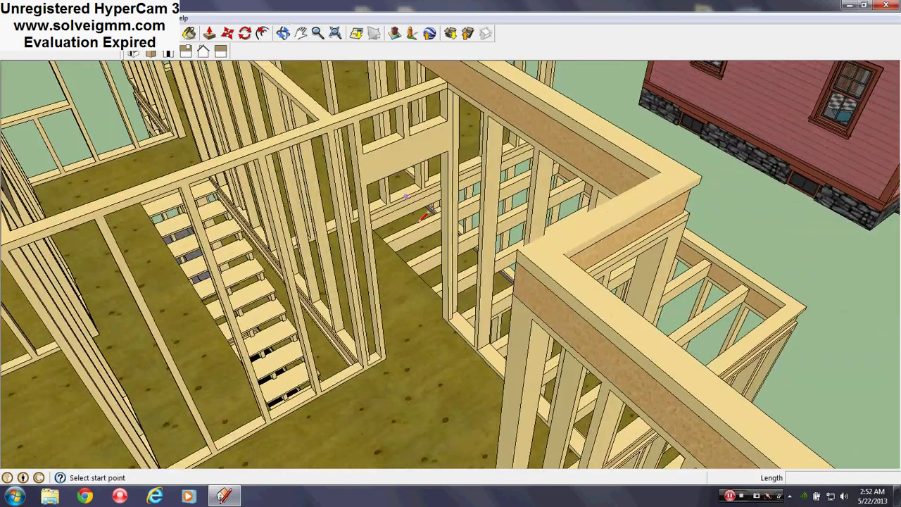
pyautogui.scroll(-3, 456, 271)
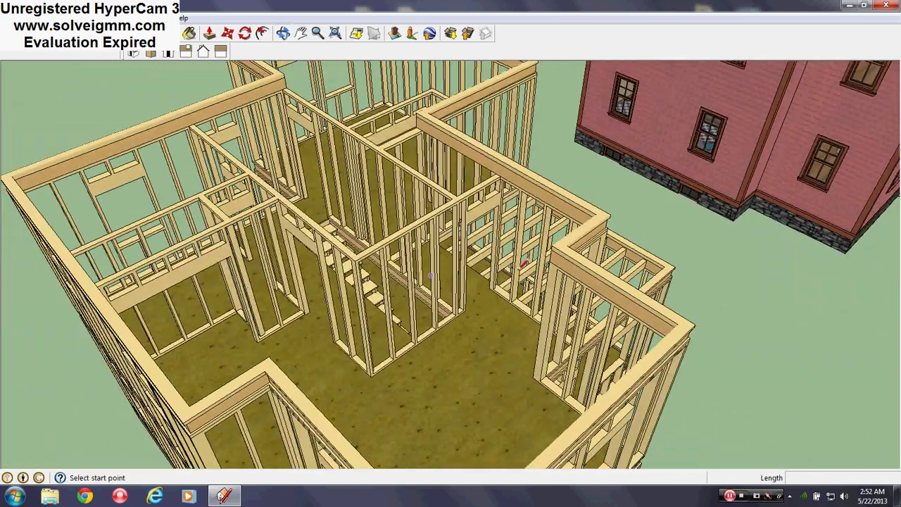
# - Examine the framed landing above the stairs, its edge along the open joists and the surrounding stud walls
pyautogui.scroll(5, 489, 212)
pyautogui.scroll(2, 507, 327)
pyautogui.moveTo(508, 330)
pyautogui.mouseDown(button='middle')
pyautogui.moveTo(94, 449)
pyautogui.moveTo(57, 451)
pyautogui.mouseUp(button='middle')
pyautogui.moveTo(592, 282)
pyautogui.mouseDown(button='middle')
pyautogui.moveTo(443, 247)
pyautogui.moveTo(361, 181)
pyautogui.mouseUp(button='middle')
pyautogui.scroll(-3, 359, 179)
pyautogui.scroll(-3, 407, 212)
pyautogui.scroll(6, 454, 308)
pyautogui.moveTo(450, 307)
pyautogui.mouseDown(button='middle')
pyautogui.moveTo(442, 320)
pyautogui.moveTo(385, 298)
pyautogui.mouseUp(button='middle')
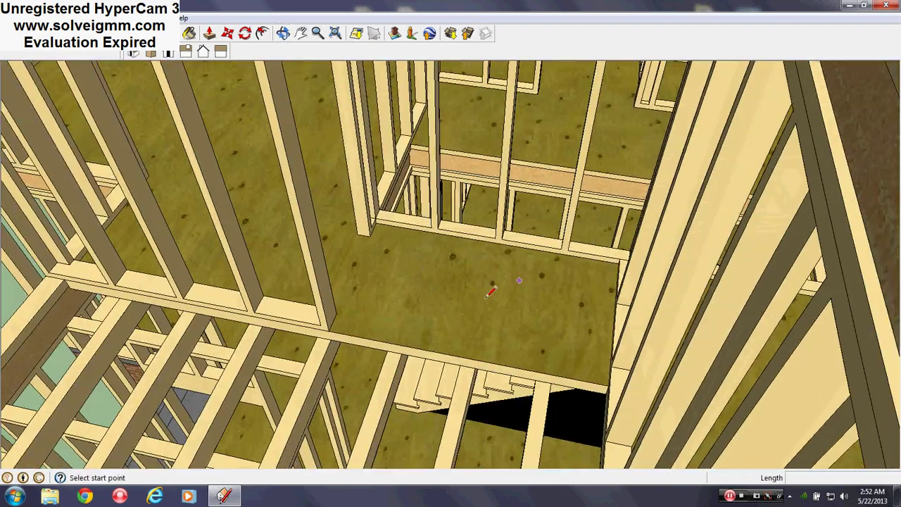
pyautogui.scroll(-2, 459, 292)
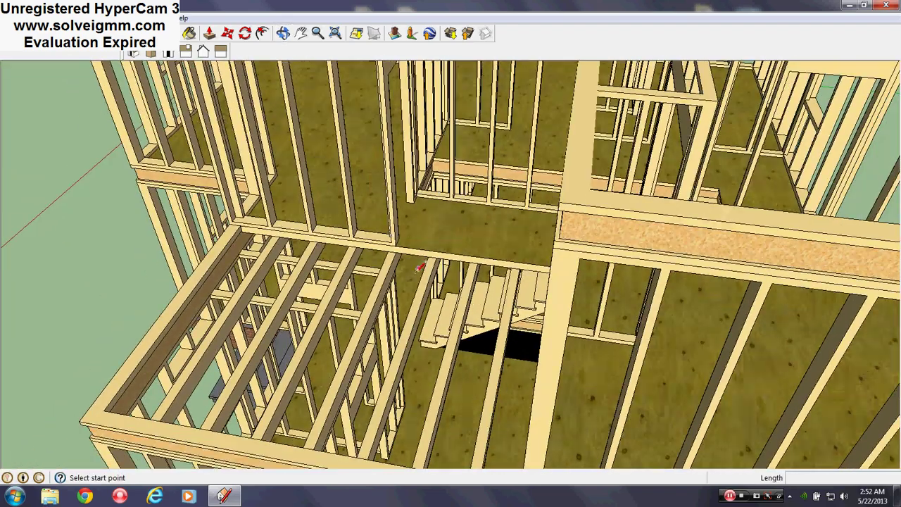
pyautogui.scroll(3, 476, 208)
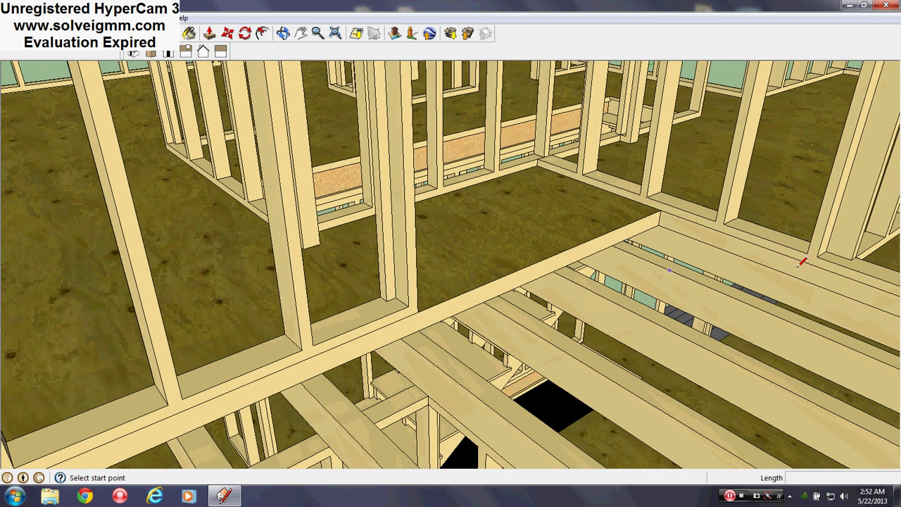
pyautogui.moveTo(801, 264); pyautogui.dragTo(542, 268, button='middle')
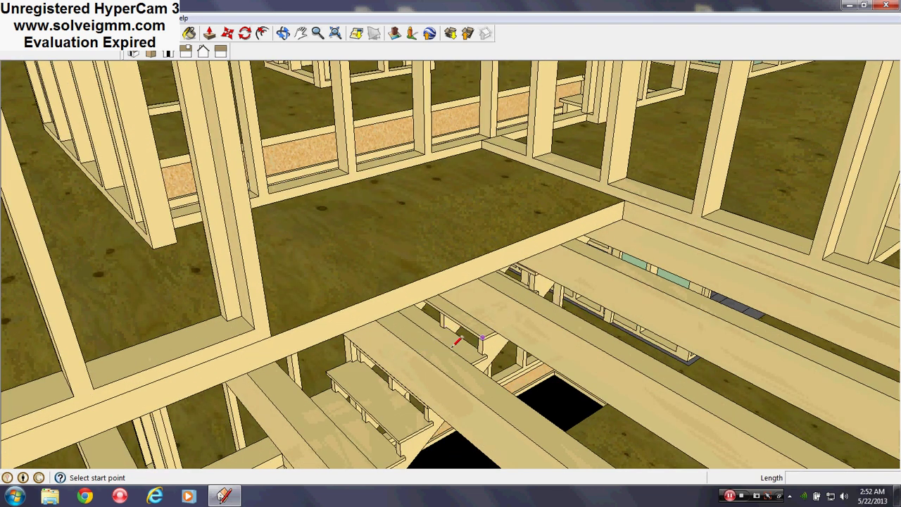
pyautogui.moveTo(434, 226); pyautogui.dragTo(403, 241, button='middle')
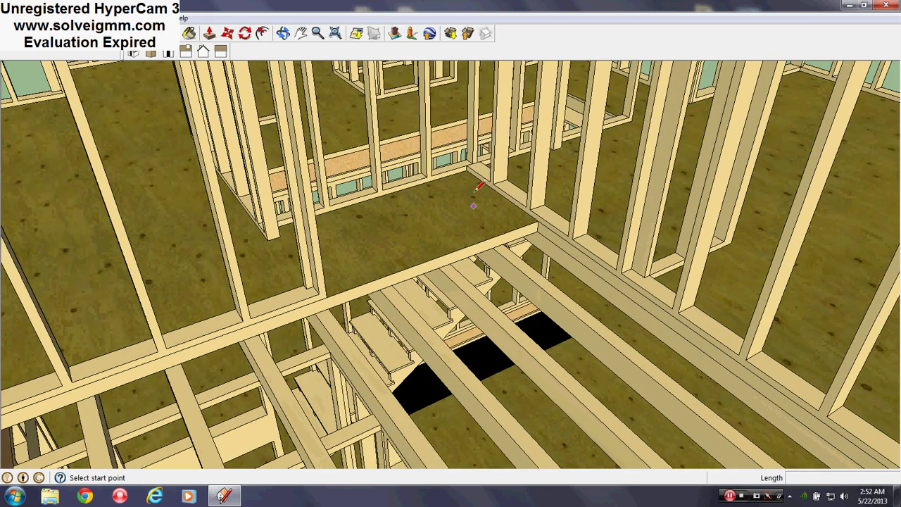
pyautogui.moveTo(475, 184)
pyautogui.mouseDown(button='middle')
pyautogui.moveTo(449, 306)
pyautogui.moveTo(432, 274)
pyautogui.moveTo(429, 384)
pyautogui.moveTo(438, 419)
pyautogui.mouseUp(button='middle')
pyautogui.scroll(-8, 462, 281)
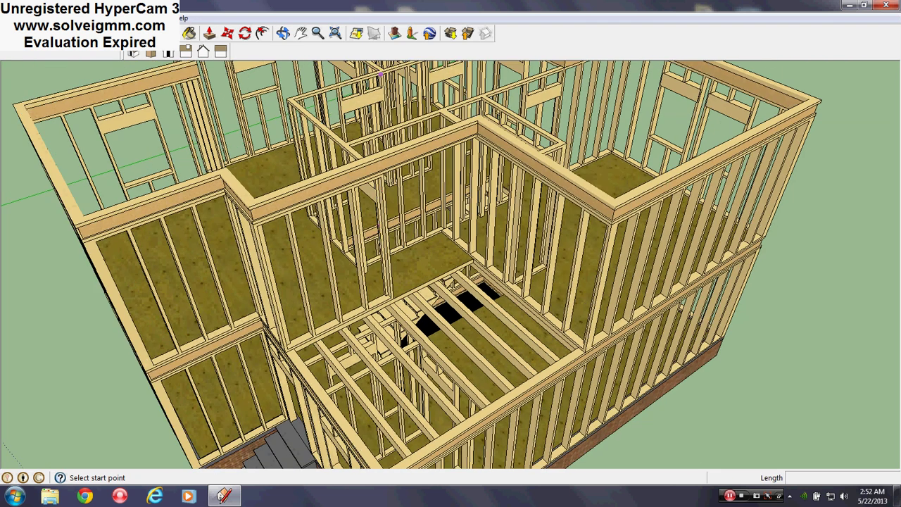
# - Show the Attic Joists layer and view the joists spanning the top of the framed house
pyautogui.click(155, 19)
pyautogui.click(166, 103)
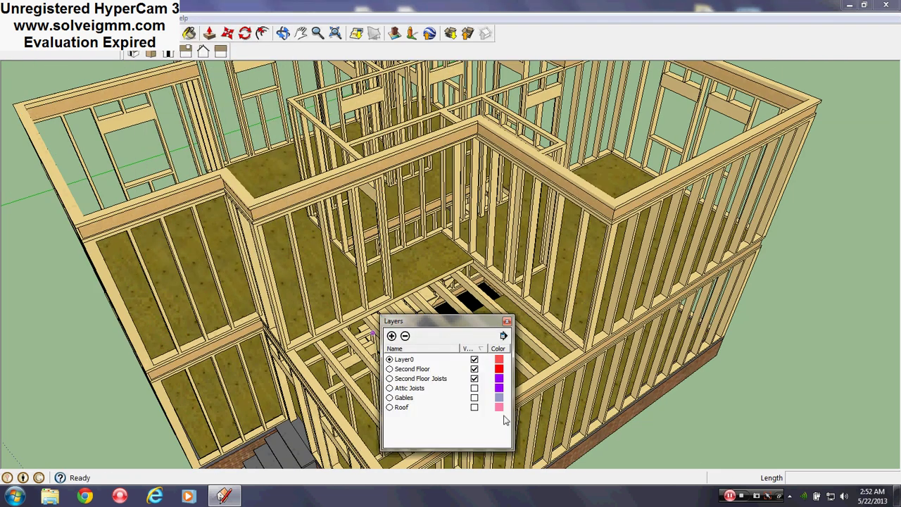
pyautogui.click(473, 388)
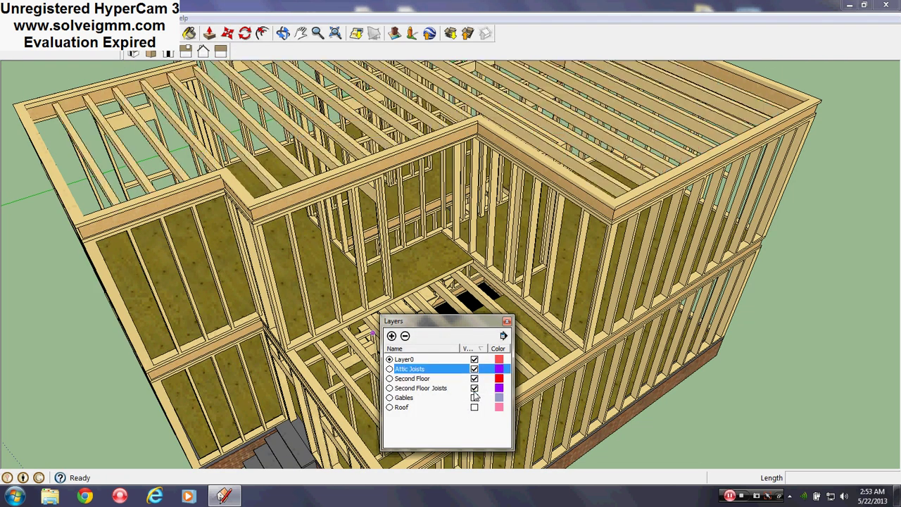
pyautogui.moveTo(526, 230)
pyautogui.mouseDown(button='middle')
pyautogui.moveTo(559, 272)
pyautogui.moveTo(458, 201)
pyautogui.moveTo(455, 153)
pyautogui.moveTo(445, 153)
pyautogui.mouseUp(button='middle')
pyautogui.scroll(3, 454, 199)
pyautogui.scroll(3, 349, 162)
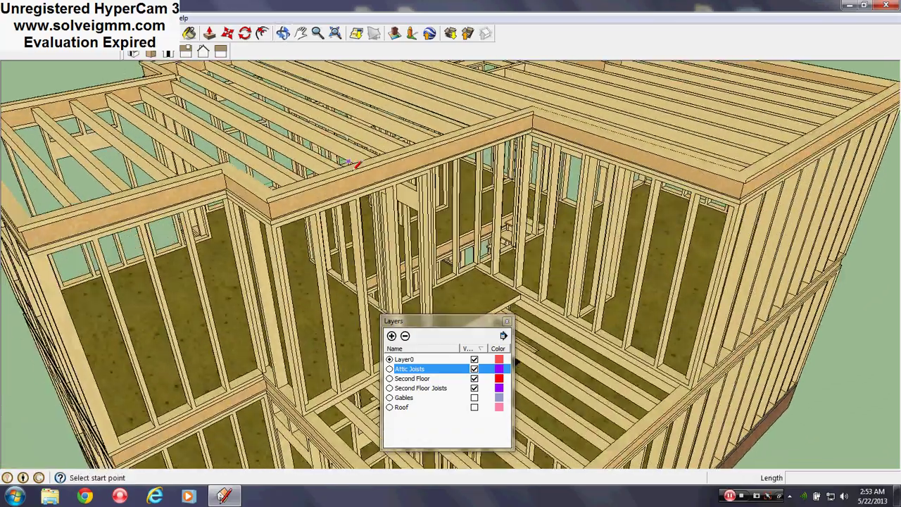
# - Show the Gables layer and view the gable framing from around the framed house
pyautogui.click(474, 398)
pyautogui.moveTo(549, 359); pyautogui.dragTo(586, 415, button='middle')
pyautogui.scroll(-3, 591, 393)
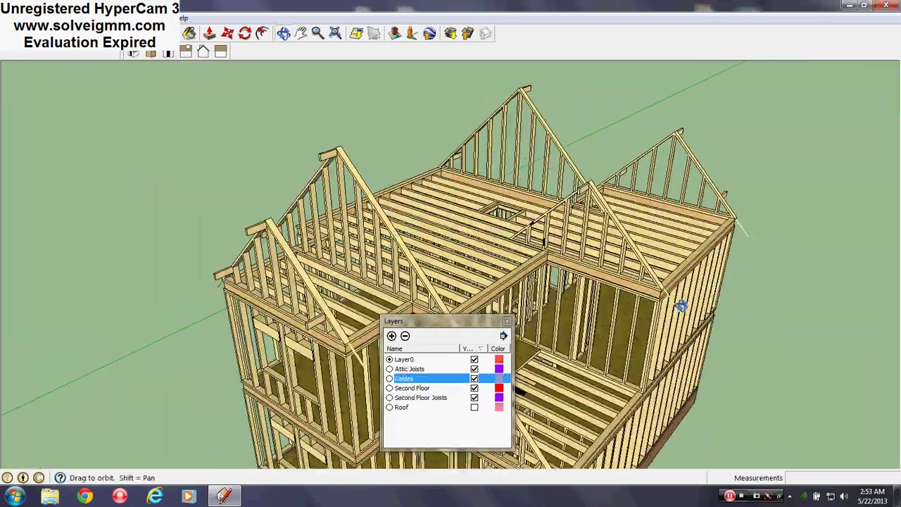
pyautogui.moveTo(713, 288); pyautogui.dragTo(750, 278, button='middle')
pyautogui.scroll(-1, 750, 278)
pyautogui.scroll(3, 312, 236)
pyautogui.moveTo(312, 235); pyautogui.dragTo(607, 243, button='middle')
pyautogui.scroll(4, 573, 204)
pyautogui.moveTo(579, 209); pyautogui.dragTo(564, 173, button='middle')
pyautogui.scroll(-4, 590, 190)
pyautogui.scroll(4, 861, 217)
# - Compare the finished porch's gable and roof overhang with the gable framing on the framed house
pyautogui.moveTo(862, 217); pyautogui.dragTo(457, 117, button='middle')
pyautogui.moveTo(468, 176); pyautogui.dragTo(517, 102, button='middle')
pyautogui.scroll(3, 516, 102)
pyautogui.scroll(-3, 516, 102)
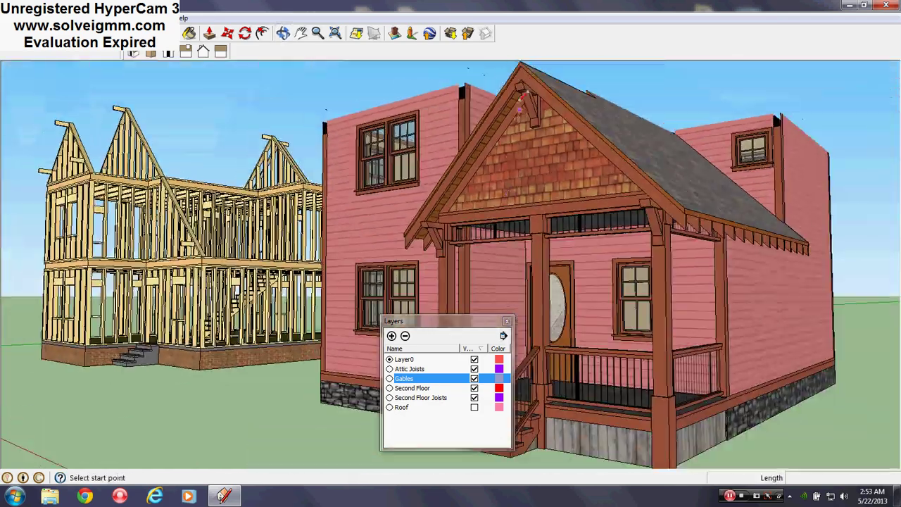
pyautogui.scroll(5, 144, 130)
pyautogui.moveTo(144, 130); pyautogui.dragTo(222, 365, button='middle')
pyautogui.scroll(-3, 236, 326)
pyautogui.scroll(3, 236, 325)
pyautogui.scroll(3, 208, 387)
pyautogui.scroll(-3, 157, 189)
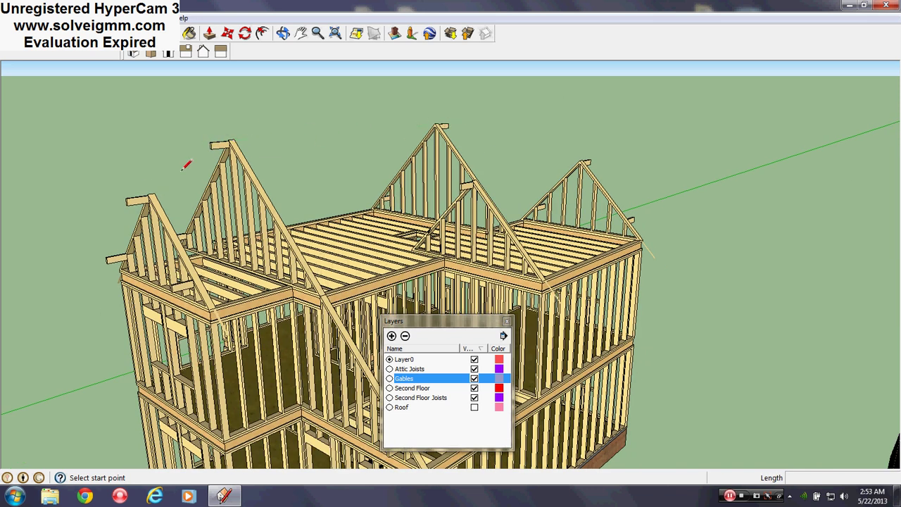
# - Show the Roof layer on both houses and close the layer list
pyautogui.scroll(-3, 198, 205)
pyautogui.moveTo(204, 231)
pyautogui.mouseDown(button='middle')
pyautogui.moveTo(412, 218)
pyautogui.moveTo(573, 164)
pyautogui.mouseUp(button='middle')
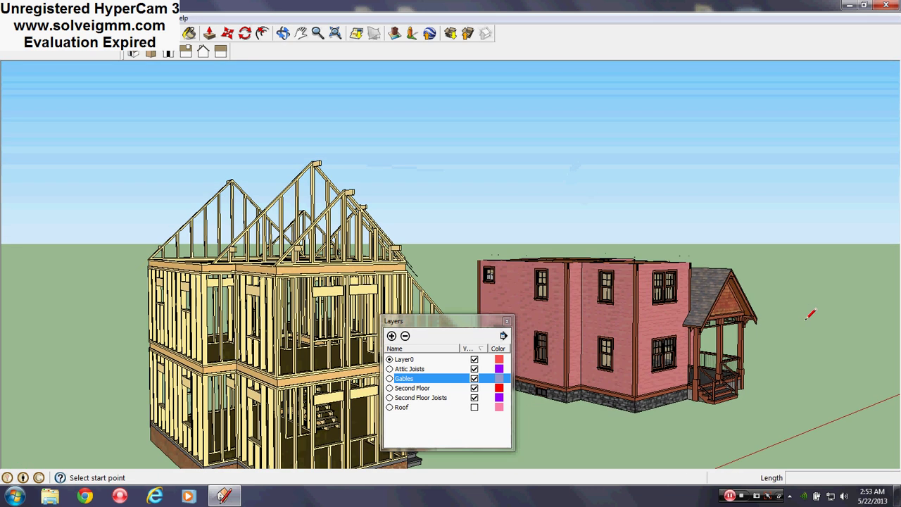
pyautogui.scroll(2, 262, 216)
pyautogui.moveTo(263, 217); pyautogui.dragTo(276, 314, button='middle')
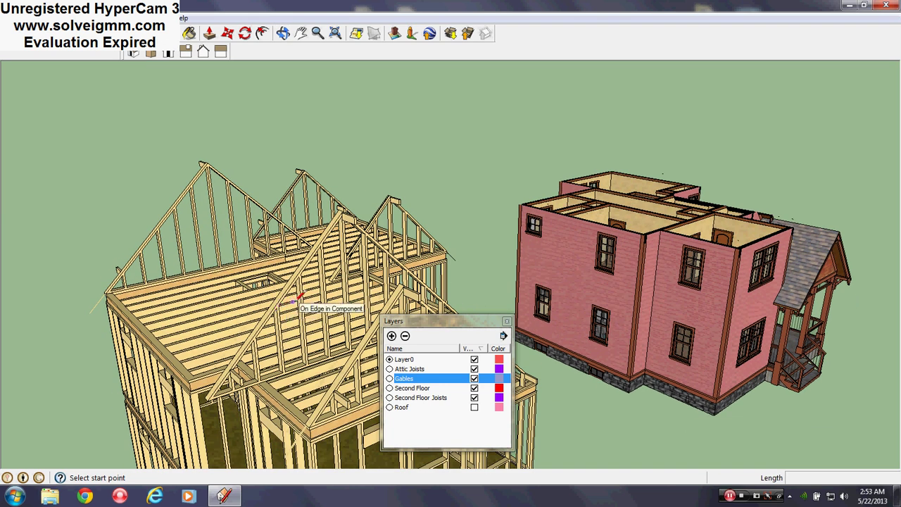
pyautogui.click(475, 407)
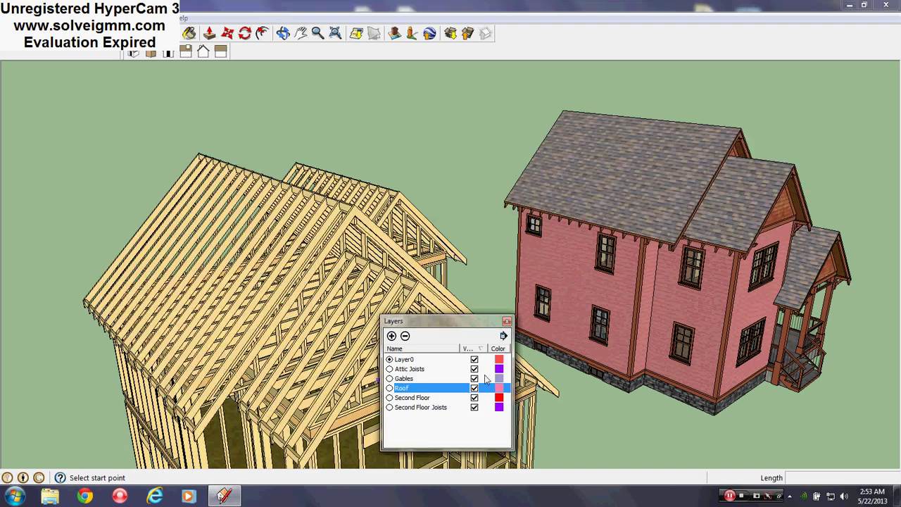
pyautogui.click(507, 322)
# - Compare the framed roof with the finished house's roof from the front, including the front gable's rafters and overhang
pyautogui.moveTo(500, 345); pyautogui.dragTo(229, 314, button='middle')
pyautogui.scroll(-3, 192, 308)
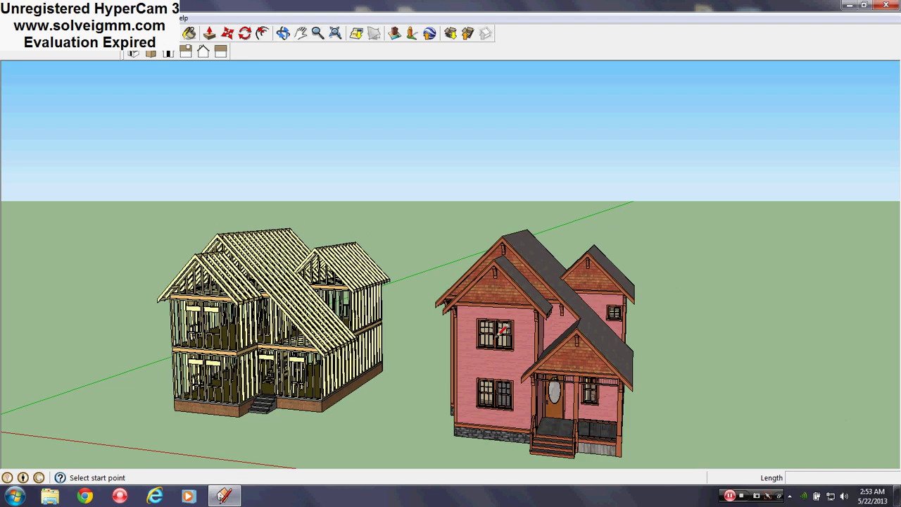
pyautogui.moveTo(503, 329); pyautogui.dragTo(466, 192, button='middle')
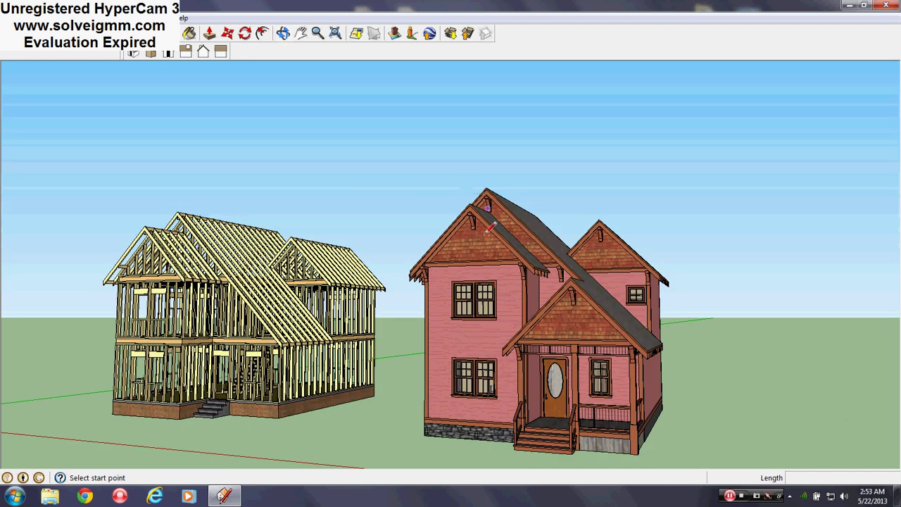
pyautogui.scroll(4, 127, 278)
pyautogui.scroll(3, 146, 264)
pyautogui.moveTo(156, 261); pyautogui.dragTo(345, 250, button='middle')
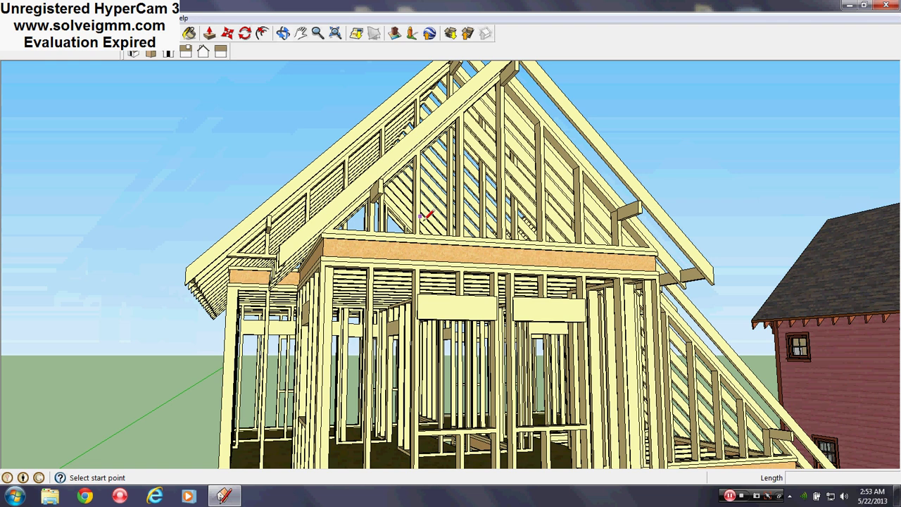
pyautogui.scroll(-4, 400, 253)
pyautogui.moveTo(533, 404); pyautogui.dragTo(466, 457, button='middle')
pyautogui.scroll(-3, 465, 311)
pyautogui.scroll(5, 447, 416)
pyautogui.moveTo(448, 416); pyautogui.dragTo(366, 410, button='middle')
pyautogui.scroll(-3, 428, 315)
pyautogui.scroll(1, 317, 237)
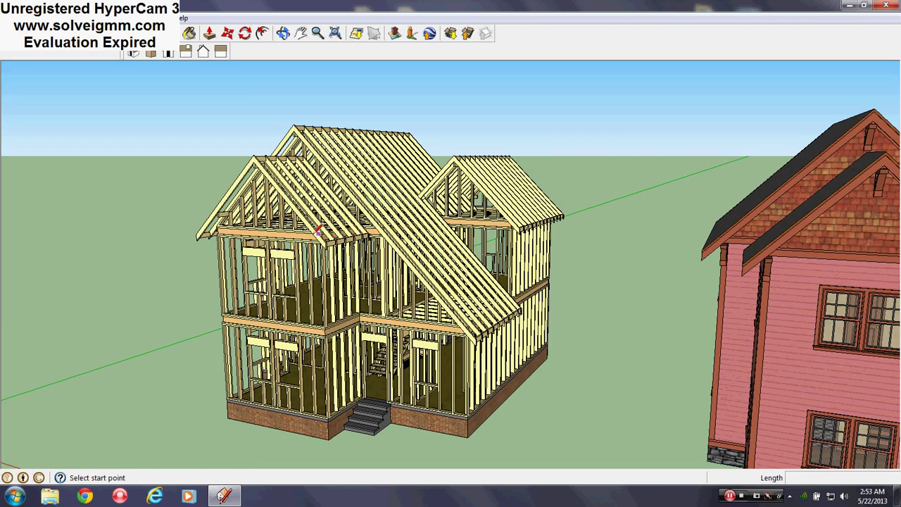
# - Examine the lower end of the long front roof slope, where its rafters extend past the wall over the open joists
pyautogui.scroll(3, 308, 234)
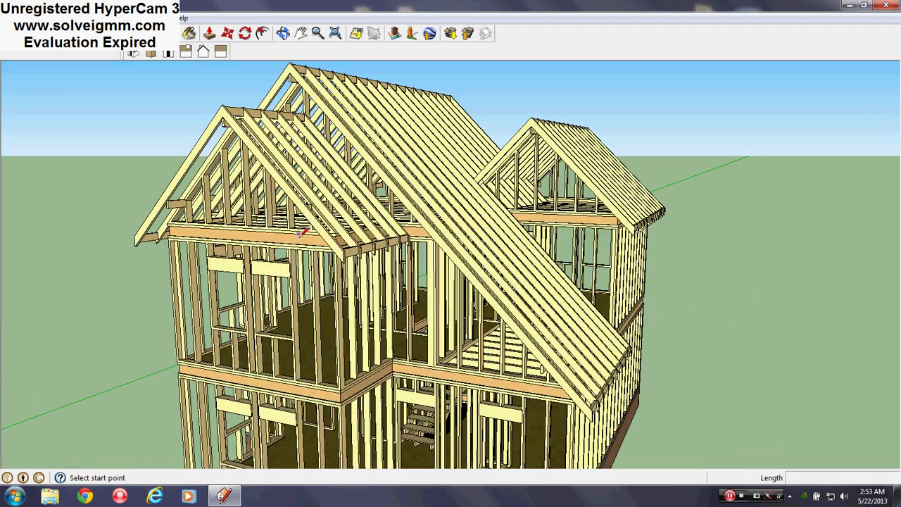
pyautogui.moveTo(282, 211); pyautogui.dragTo(288, 205, button='middle')
pyautogui.scroll(-4, 326, 237)
pyautogui.scroll(3, 247, 173)
pyautogui.moveTo(233, 198); pyautogui.dragTo(188, 176, button='middle')
pyautogui.scroll(6, 397, 304)
pyautogui.moveTo(499, 317)
pyautogui.mouseDown(button='middle')
pyautogui.moveTo(515, 412)
pyautogui.moveTo(473, 421)
pyautogui.mouseUp(button='middle')
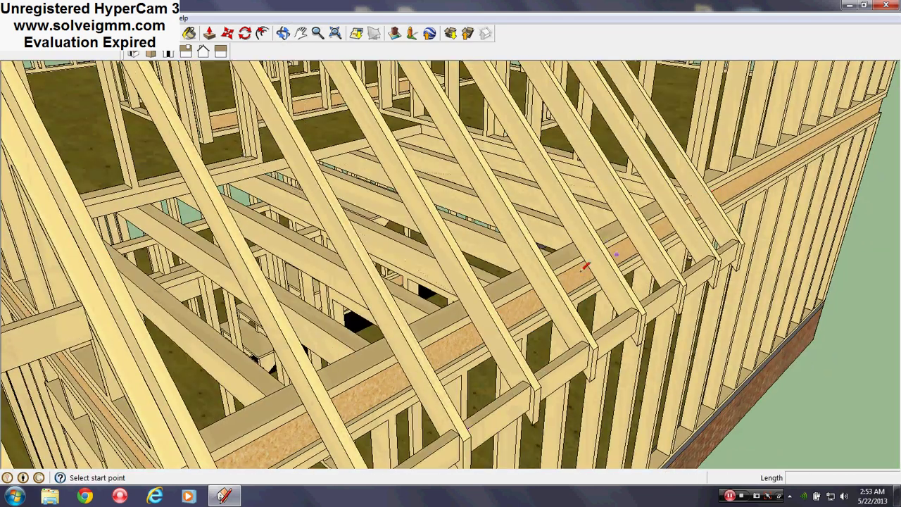
pyautogui.moveTo(325, 389)
pyautogui.mouseDown(button='middle')
pyautogui.moveTo(457, 333)
pyautogui.moveTo(476, 305)
pyautogui.mouseUp(button='middle')
pyautogui.scroll(-2, 477, 306)
pyautogui.scroll(2, 425, 372)
pyautogui.moveTo(384, 400)
pyautogui.mouseDown(button='middle')
pyautogui.moveTo(360, 412)
pyautogui.moveTo(380, 366)
pyautogui.mouseUp(button='middle')
pyautogui.scroll(-1, 381, 366)
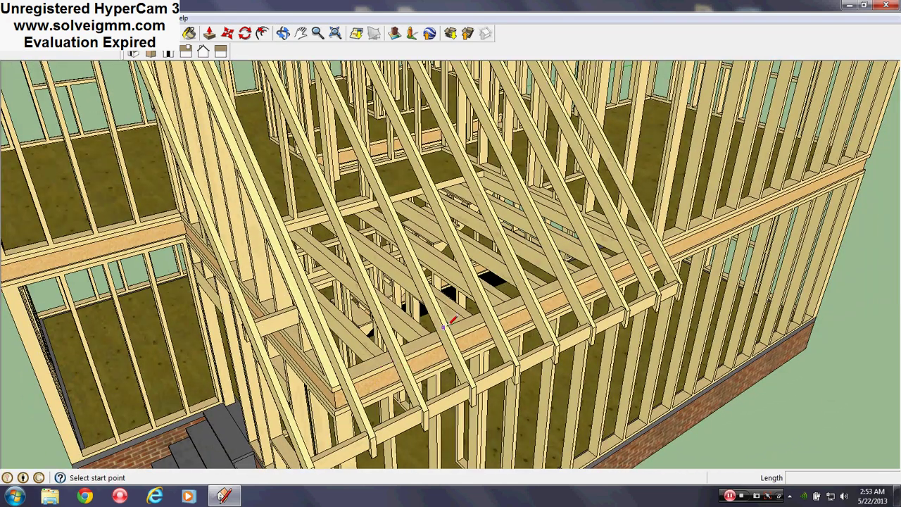
# - Inspect the landing, stairs and open joists beneath the sloping rafters from inside the second floor
pyautogui.scroll(5, 567, 199)
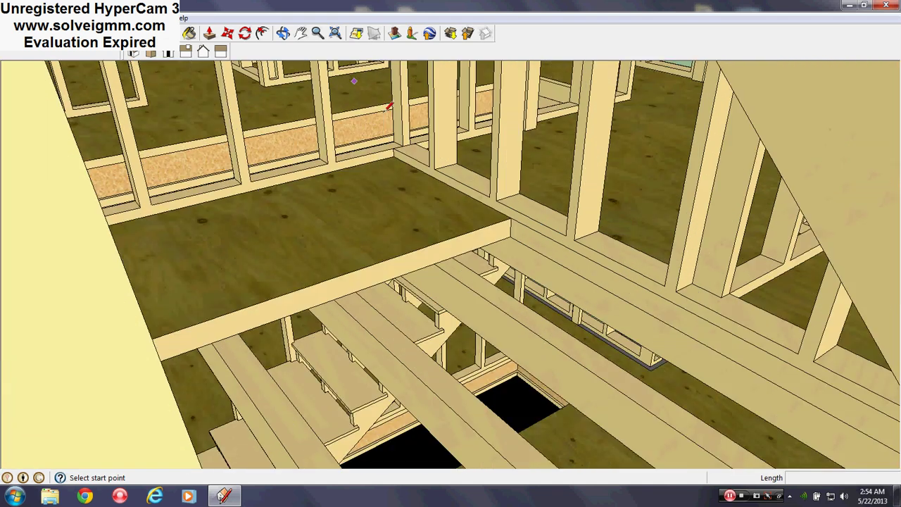
pyautogui.moveTo(411, 266)
pyautogui.mouseDown(button='middle')
pyautogui.moveTo(656, 232)
pyautogui.moveTo(694, 217)
pyautogui.mouseUp(button='middle')
pyautogui.scroll(-4, 412, 314)
pyautogui.moveTo(590, 193)
pyautogui.mouseDown(button='middle')
pyautogui.moveTo(374, 148)
pyautogui.moveTo(318, 302)
pyautogui.moveTo(362, 314)
pyautogui.moveTo(475, 286)
pyautogui.mouseUp(button='middle')
pyautogui.scroll(2, 323, 303)
pyautogui.moveTo(469, 336)
pyautogui.keyDown('shift'); pyautogui.mouseDown(button='middle')
pyautogui.moveTo(345, 265)
pyautogui.moveTo(335, 275)
pyautogui.mouseUp(button='middle'); pyautogui.keyUp('shift')
pyautogui.moveTo(372, 395)
pyautogui.mouseDown(button='middle')
pyautogui.moveTo(416, 420)
pyautogui.moveTo(383, 403)
pyautogui.mouseUp(button='middle')
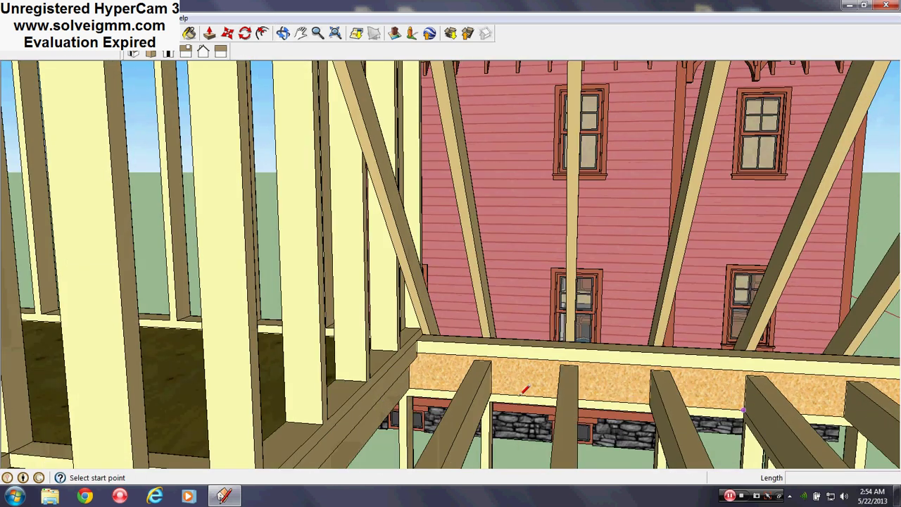
pyautogui.moveTo(523, 391)
pyautogui.mouseDown(button='middle')
pyautogui.moveTo(545, 336)
pyautogui.moveTo(495, 354)
pyautogui.moveTo(395, 339)
pyautogui.mouseUp(button='middle')
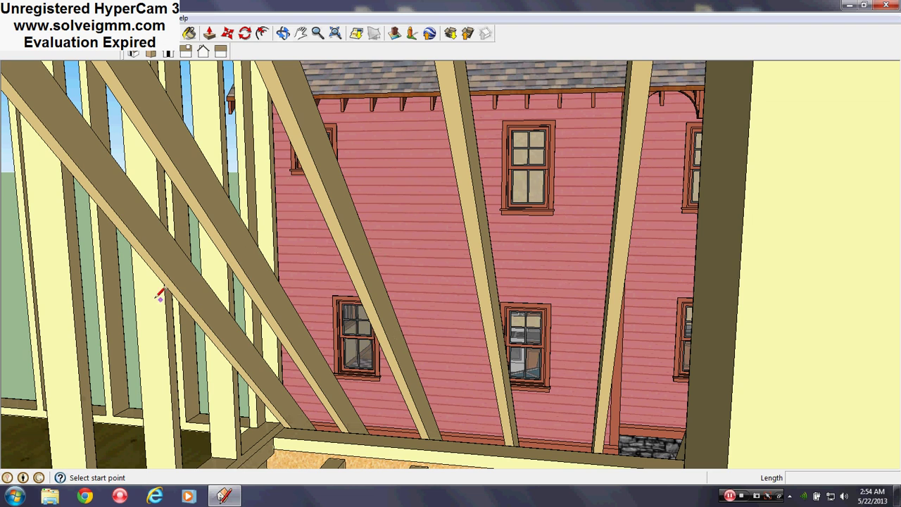
# - Look through the second-floor stud walls and doorway toward the landing, and back out above the roof framing
pyautogui.moveTo(201, 293)
pyautogui.mouseDown(button='middle')
pyautogui.moveTo(340, 369)
pyautogui.moveTo(76, 374)
pyautogui.mouseUp(button='middle')
pyautogui.scroll(-3, 364, 243)
pyautogui.scroll(4, 248, 214)
pyautogui.moveTo(219, 245)
pyautogui.mouseDown(button='middle')
pyautogui.moveTo(503, 261)
pyautogui.moveTo(372, 247)
pyautogui.moveTo(522, 249)
pyautogui.moveTo(571, 209)
pyautogui.mouseUp(button='middle')
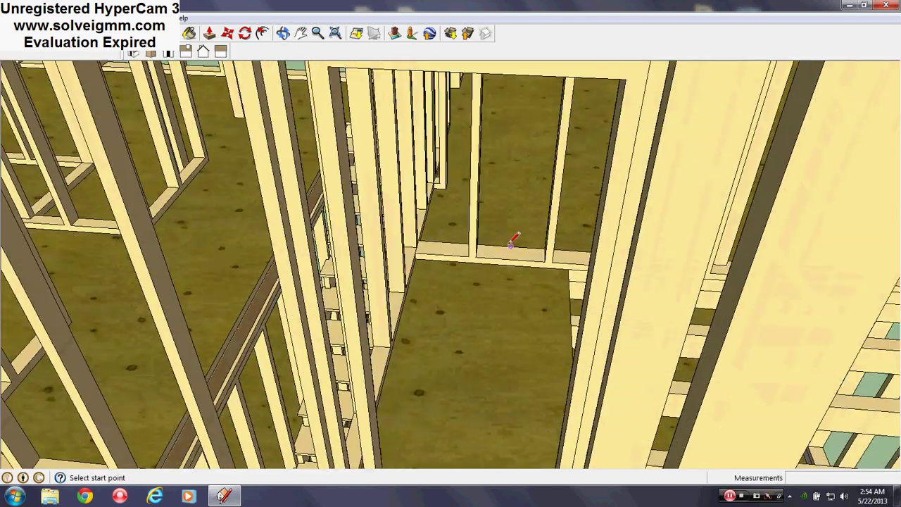
pyautogui.scroll(4, 510, 250)
pyautogui.moveTo(424, 314)
pyautogui.mouseDown(button='middle')
pyautogui.moveTo(477, 322)
pyautogui.moveTo(483, 314)
pyautogui.mouseUp(button='middle')
pyautogui.scroll(-2, 483, 314)
pyautogui.scroll(-4, 284, 354)
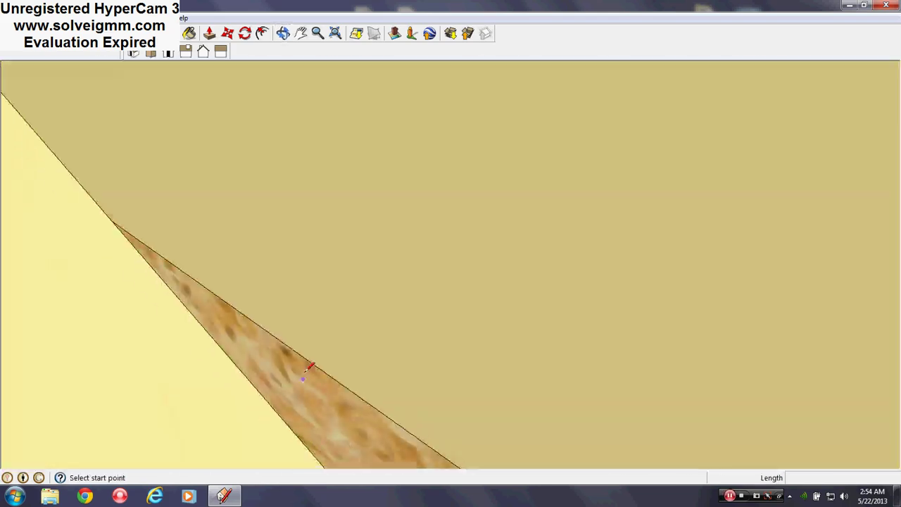
pyautogui.scroll(-12, 303, 370)
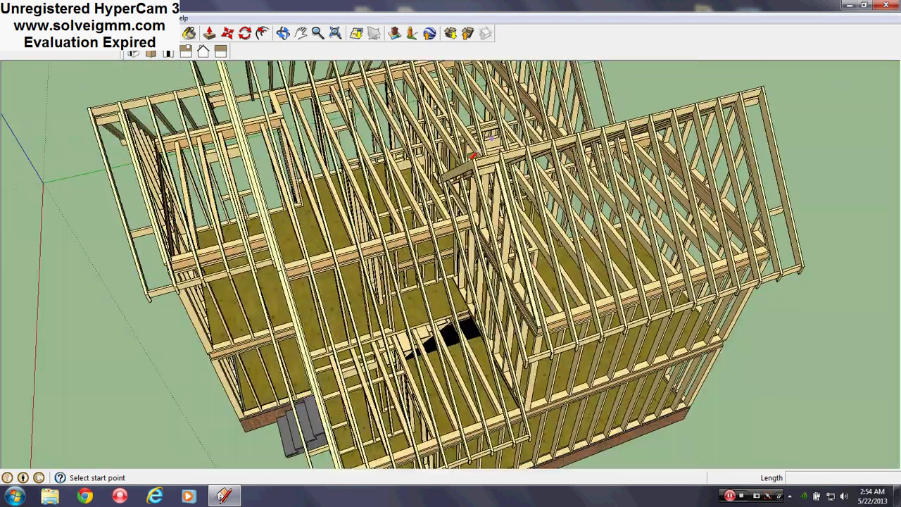
# - Examine the attic from inside, looking along the joists, rafters and ridge toward the gable studs
pyautogui.scroll(6, 473, 155)
pyautogui.moveTo(473, 155)
pyautogui.mouseDown(button='middle')
pyautogui.moveTo(509, 181)
pyautogui.moveTo(485, 233)
pyautogui.mouseUp(button='middle')
pyautogui.moveTo(592, 254); pyautogui.dragTo(560, 359, button='middle')
pyautogui.moveTo(491, 276); pyautogui.dragTo(495, 288, button='middle')
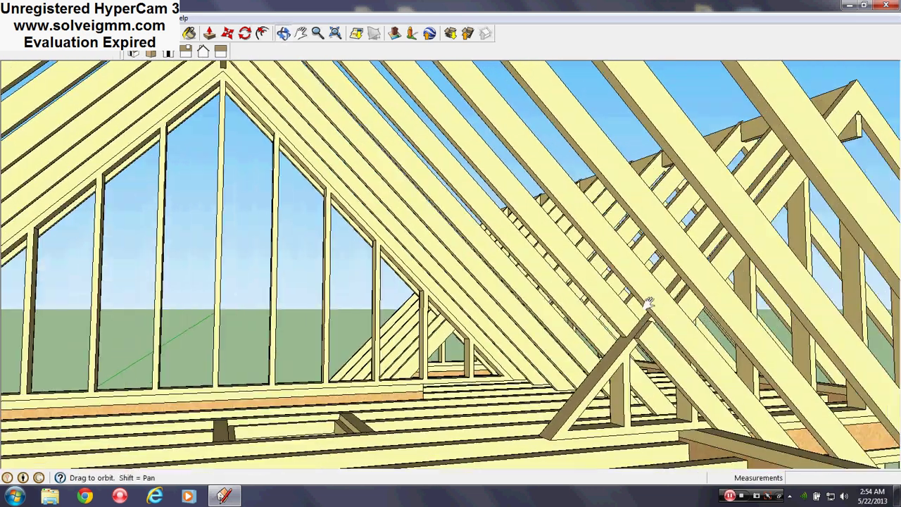
pyautogui.moveTo(649, 302); pyautogui.dragTo(465, 377, button='middle')
pyautogui.moveTo(546, 399); pyautogui.dragTo(563, 384, button='middle')
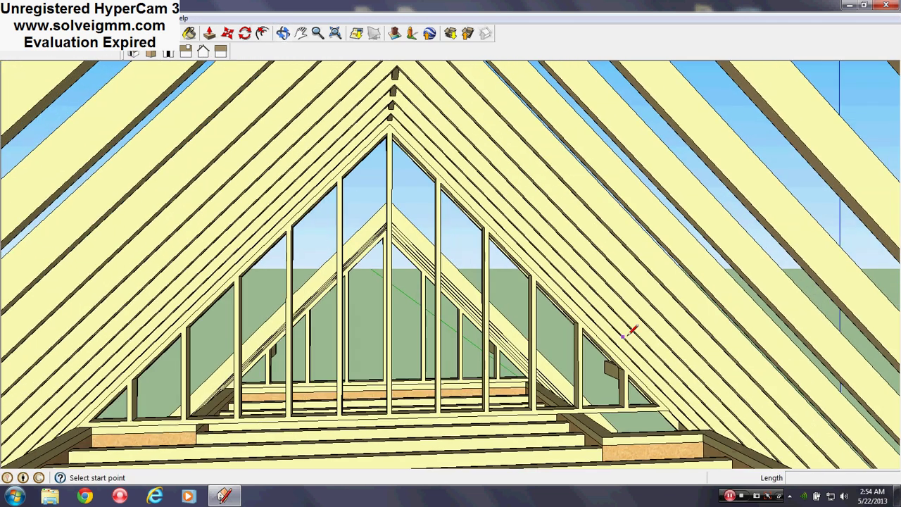
pyautogui.moveTo(629, 326); pyautogui.dragTo(695, 320, button='middle')
pyautogui.scroll(-10, 688, 324)
pyautogui.moveTo(493, 268); pyautogui.dragTo(417, 350, button='middle')
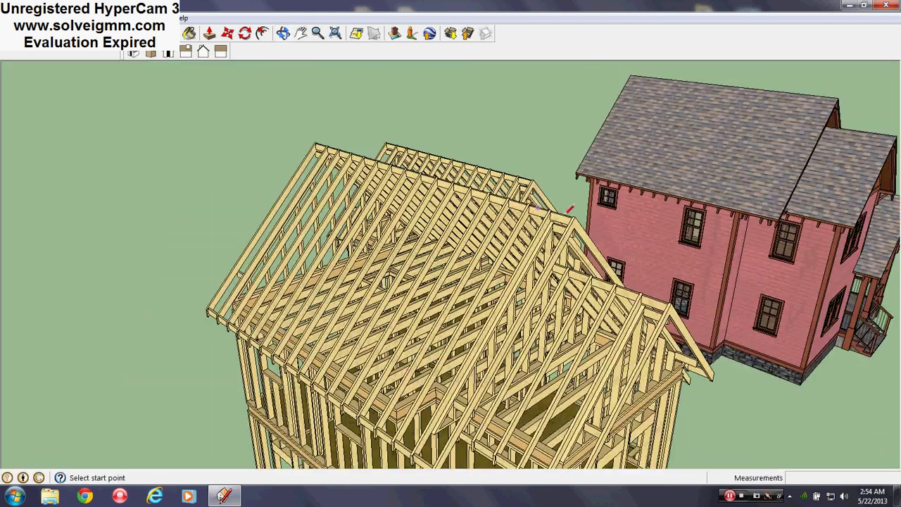
# - Inspect the main roof's ridge and rafters from above and the overhang blocks at the rear gable
pyautogui.scroll(3, 539, 228)
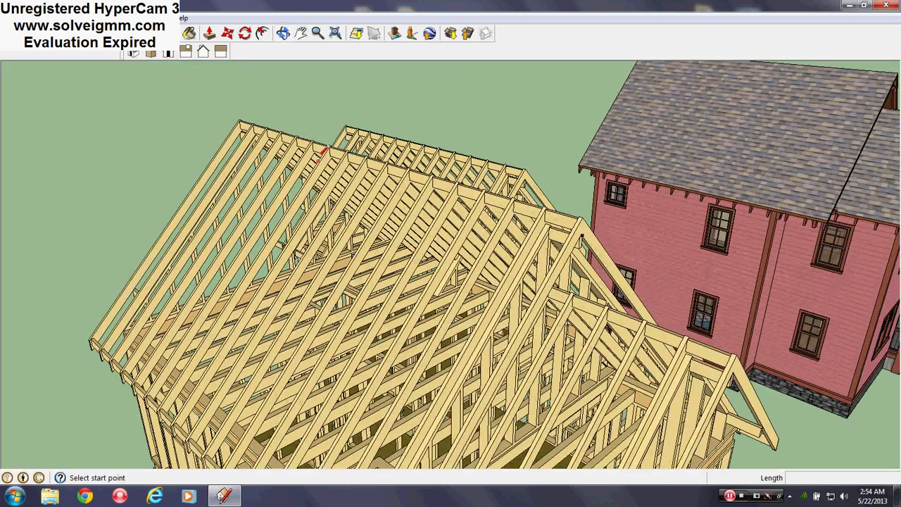
pyautogui.scroll(-5, 443, 188)
pyautogui.moveTo(444, 187); pyautogui.dragTo(622, 185, button='middle')
pyautogui.scroll(3, 577, 291)
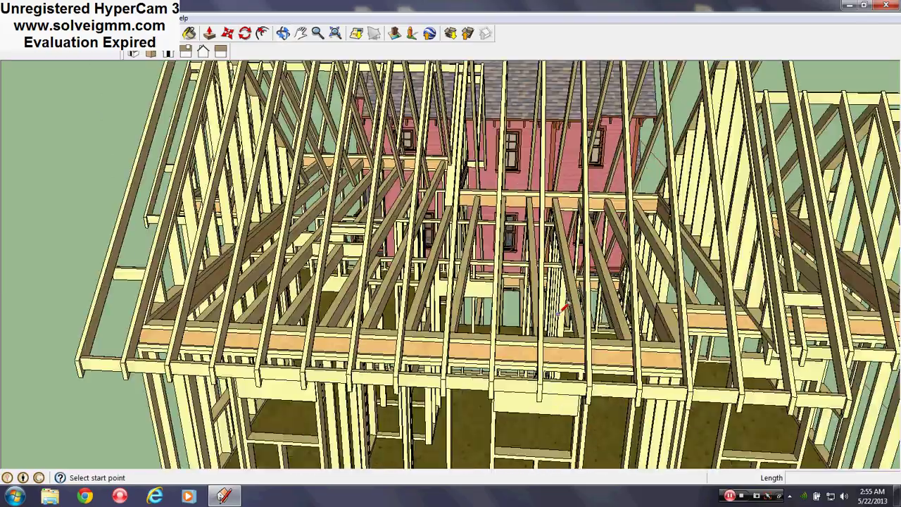
pyautogui.moveTo(578, 291)
pyautogui.mouseDown(button='middle')
pyautogui.moveTo(758, 381)
pyautogui.moveTo(511, 346)
pyautogui.mouseUp(button='middle')
pyautogui.scroll(3, 345, 378)
pyautogui.moveTo(345, 378)
pyautogui.mouseDown(button='middle')
pyautogui.moveTo(563, 342)
pyautogui.moveTo(323, 243)
pyautogui.mouseUp(button='middle')
pyautogui.moveTo(396, 326); pyautogui.dragTo(432, 275, button='middle')
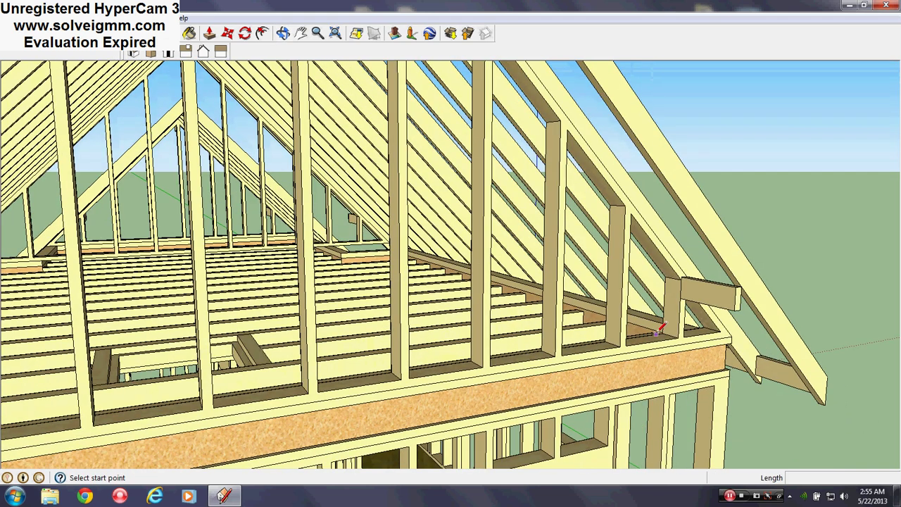
pyautogui.moveTo(655, 347); pyautogui.dragTo(535, 331, button='middle')
pyautogui.scroll(-6, 492, 328)
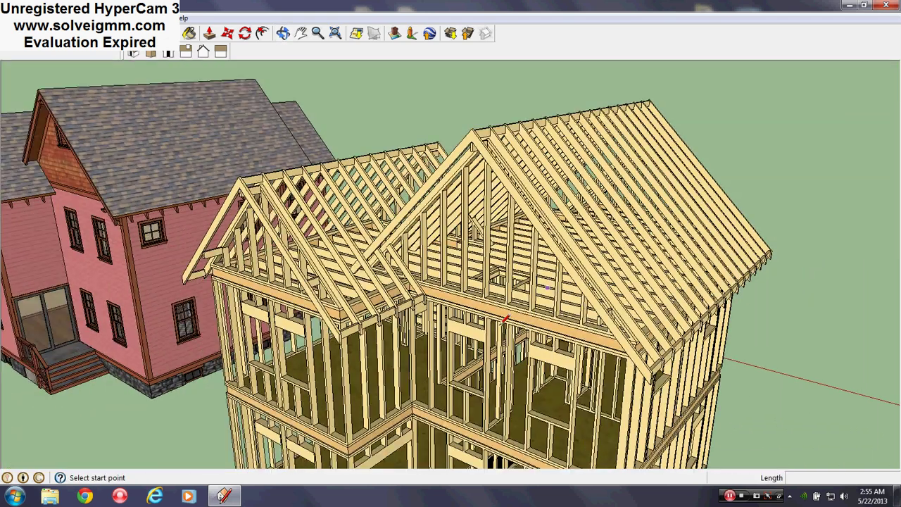
# - View the fully framed house from the back around to the front, beside the finished house
pyautogui.moveTo(459, 292); pyautogui.dragTo(493, 188, button='middle')
pyautogui.scroll(5, 521, 360)
pyautogui.moveTo(502, 251)
pyautogui.mouseDown(button='middle')
pyautogui.moveTo(607, 366)
pyautogui.moveTo(406, 294)
pyautogui.moveTo(461, 224)
pyautogui.moveTo(414, 310)
pyautogui.moveTo(605, 242)
pyautogui.mouseUp(button='middle')
pyautogui.scroll(-2, 407, 294)
pyautogui.scroll(-5, 414, 311)
pyautogui.scroll(-1, 535, 264)
pyautogui.scroll(-2, 555, 284)
pyautogui.moveTo(555, 285); pyautogui.dragTo(900, 345, button='middle')
pyautogui.scroll(3, 352, 325)
pyautogui.moveTo(352, 325); pyautogui.dragTo(436, 338, button='middle')
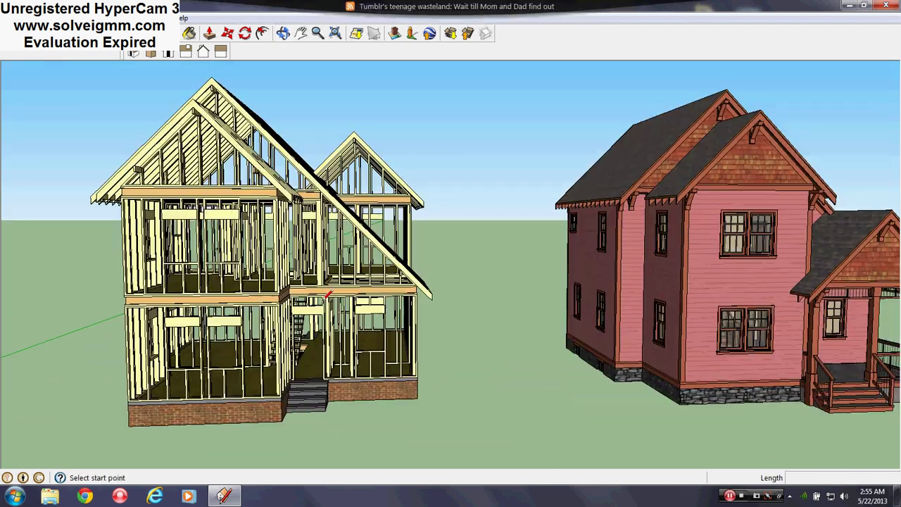
pyautogui.moveTo(262, 236)
pyautogui.keyDown('shift'); pyautogui.mouseDown(button='middle')
pyautogui.moveTo(408, 234)
pyautogui.moveTo(387, 282)
pyautogui.moveTo(366, 274)
pyautogui.moveTo(374, 277)
pyautogui.mouseUp(button='middle'); pyautogui.keyUp('shift')
pyautogui.scroll(2, 392, 260)
pyautogui.scroll(-3, 387, 282)
pyautogui.scroll(2, 374, 279)
pyautogui.moveTo(373, 287)
pyautogui.mouseDown(button='middle')
pyautogui.moveTo(372, 261)
pyautogui.moveTo(371, 285)
pyautogui.moveTo(403, 267)
pyautogui.moveTo(395, 268)
pyautogui.mouseUp(button='middle')
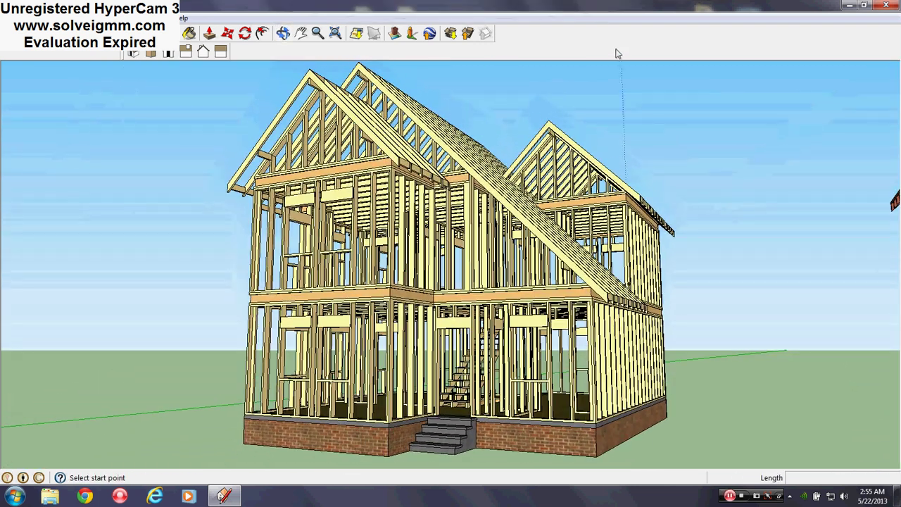